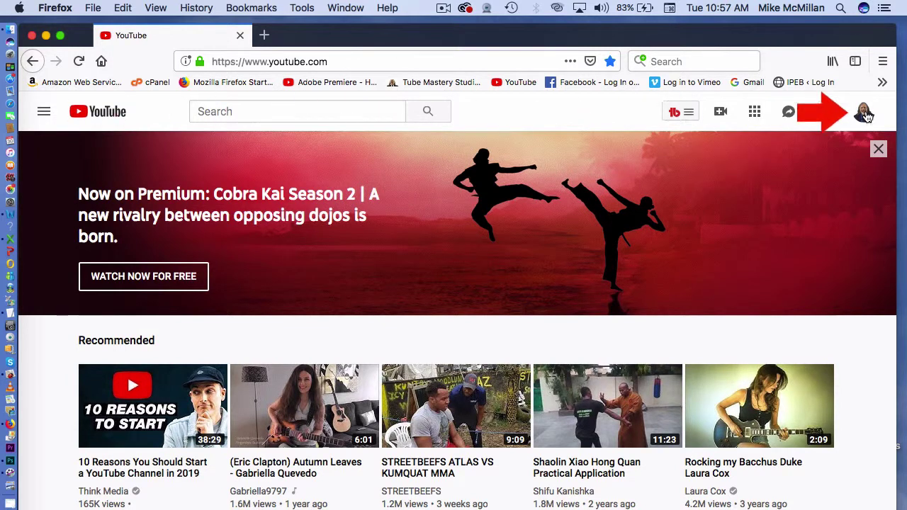
Open YouTube Studio for the signed-in channel and go to its list of uploaded videos.
click(864, 114)
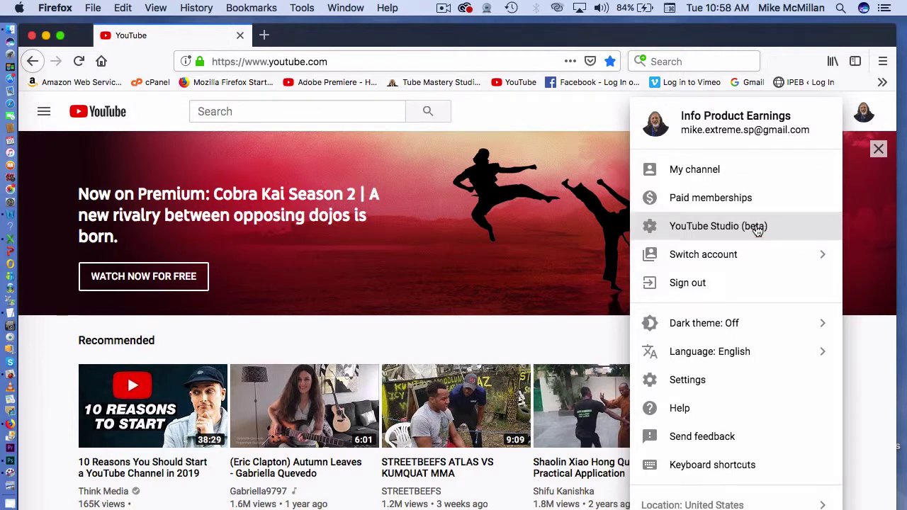
click(739, 227)
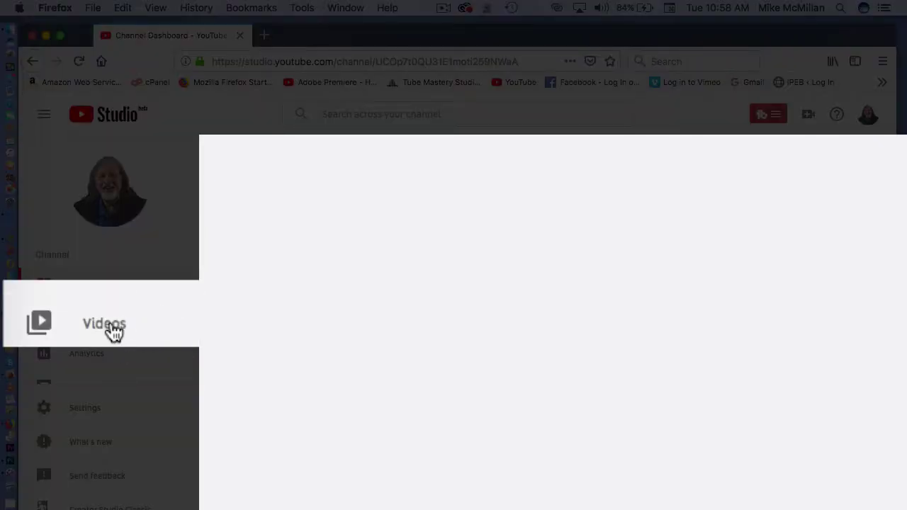
click(85, 322)
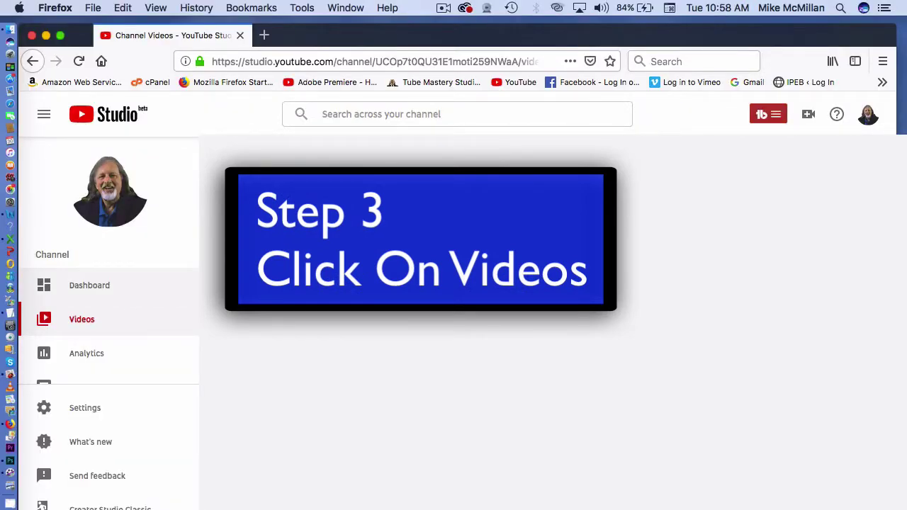
Find the video "How To Make A Huge White Board" in the uploads list and open its details.
scroll(413, 309, down, 10)
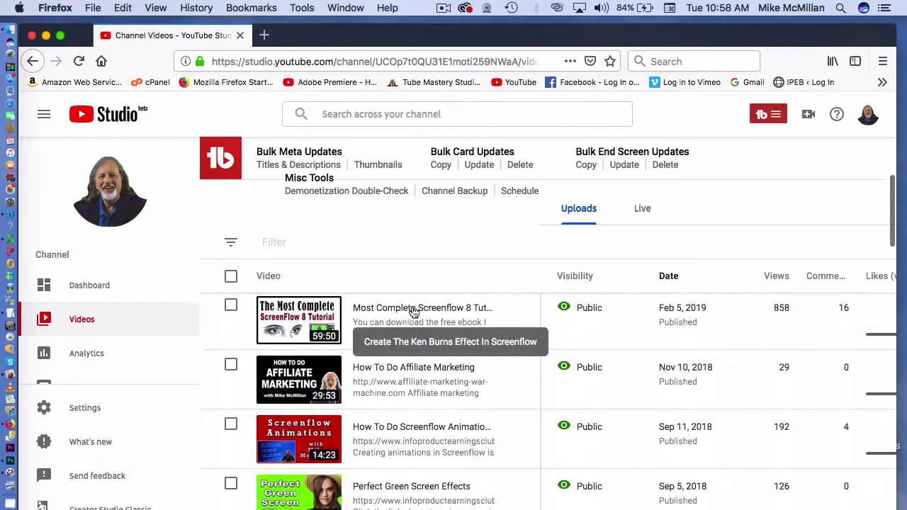
scroll(413, 309, down, 6)
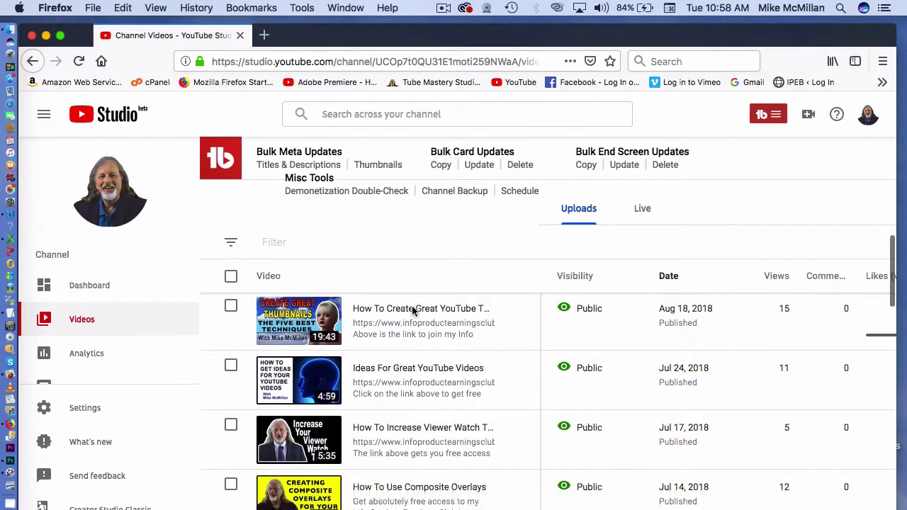
scroll(413, 310, down, 1)
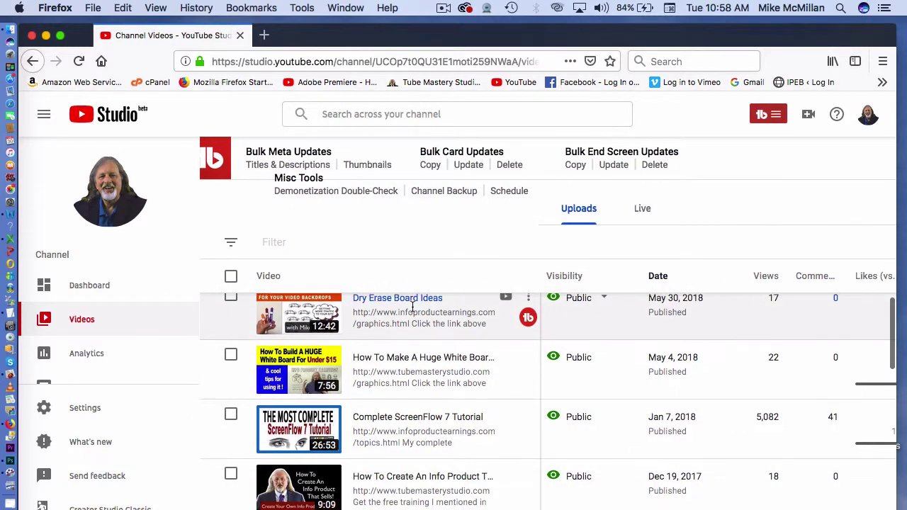
scroll(413, 310, up, 1)
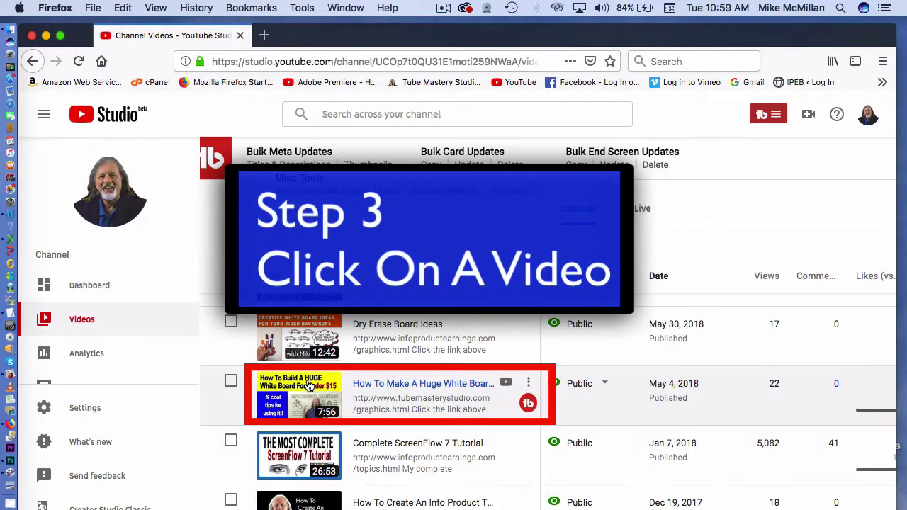
click(365, 389)
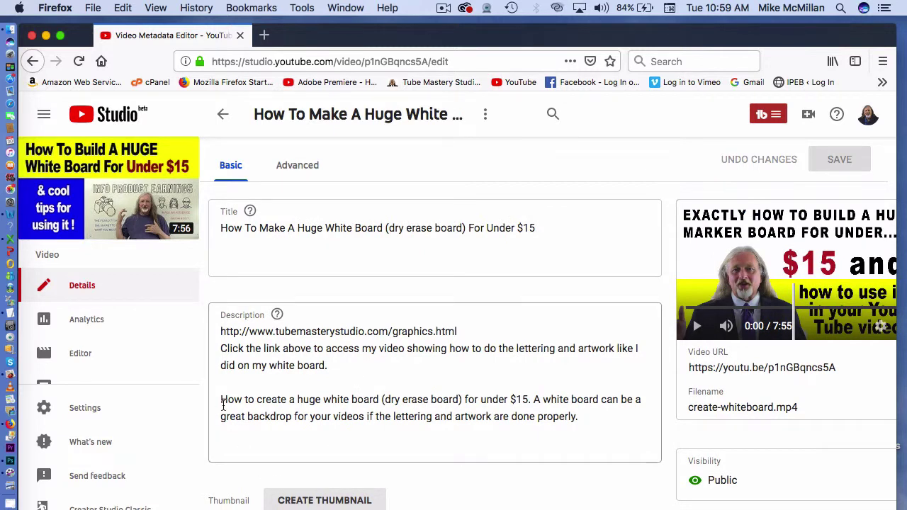
Review the video's title, full description and tags on its details page.
scroll(327, 347, down, 1)
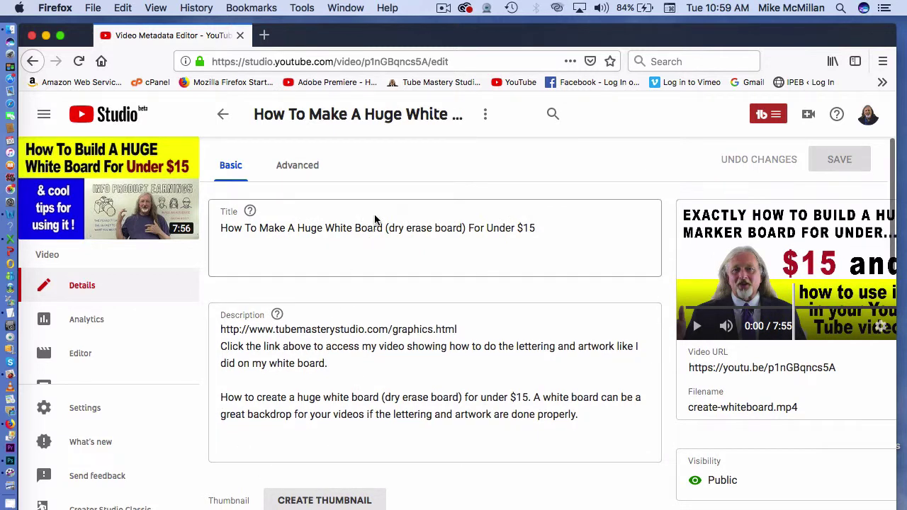
drag(333, 229, 484, 226)
drag(239, 330, 401, 417)
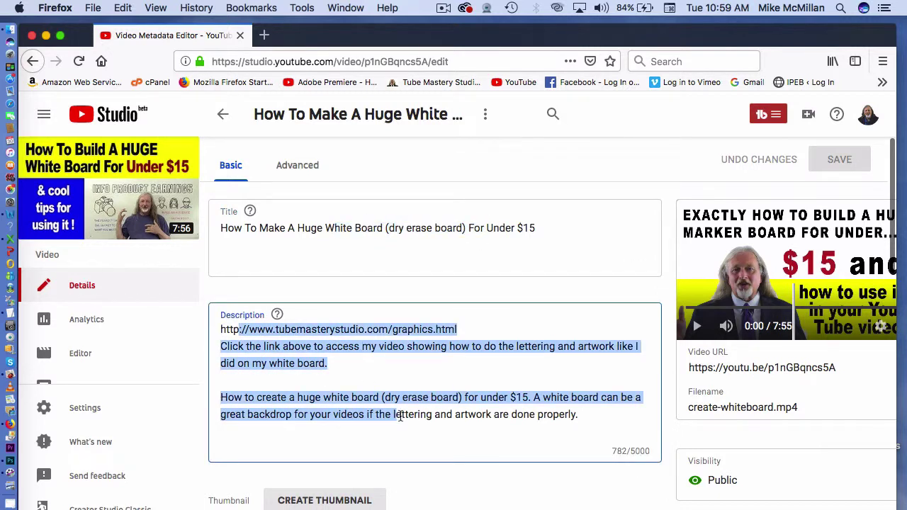
scroll(400, 417, down, 5)
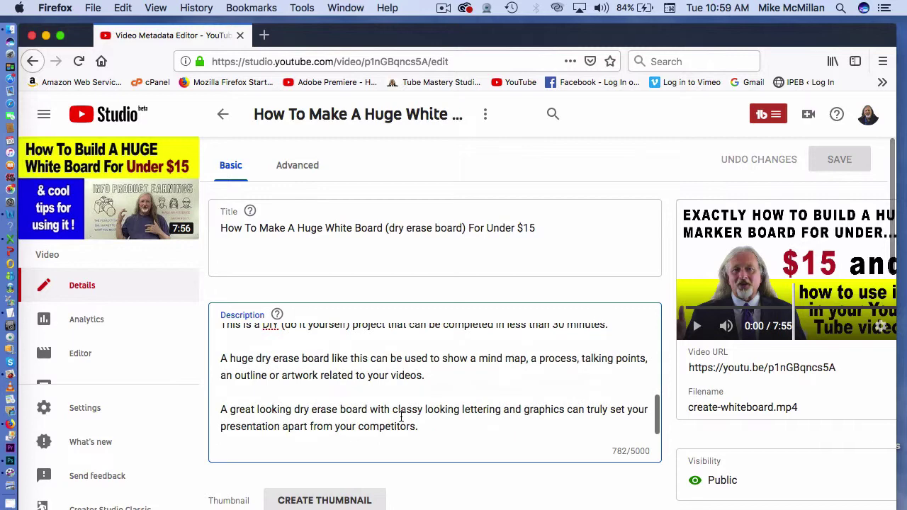
scroll(446, 484, down, 10)
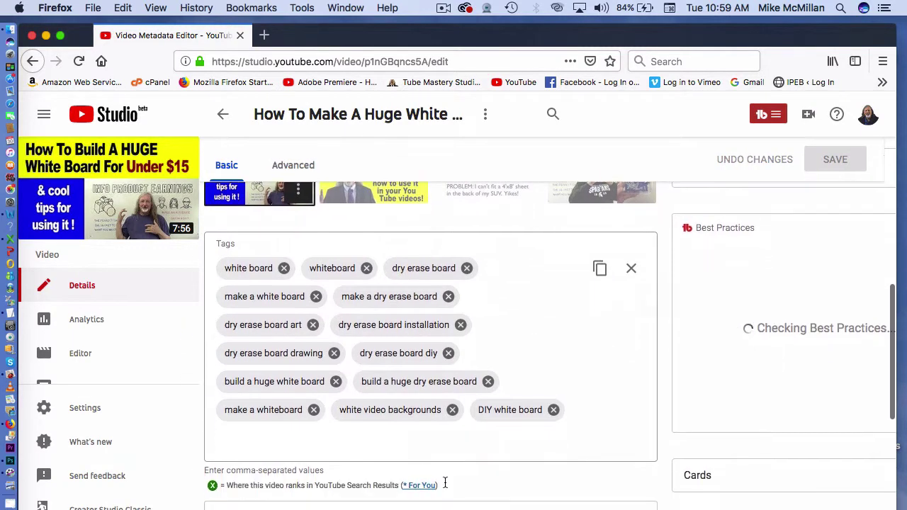
scroll(445, 483, down, 3)
scroll(445, 487, up, 15)
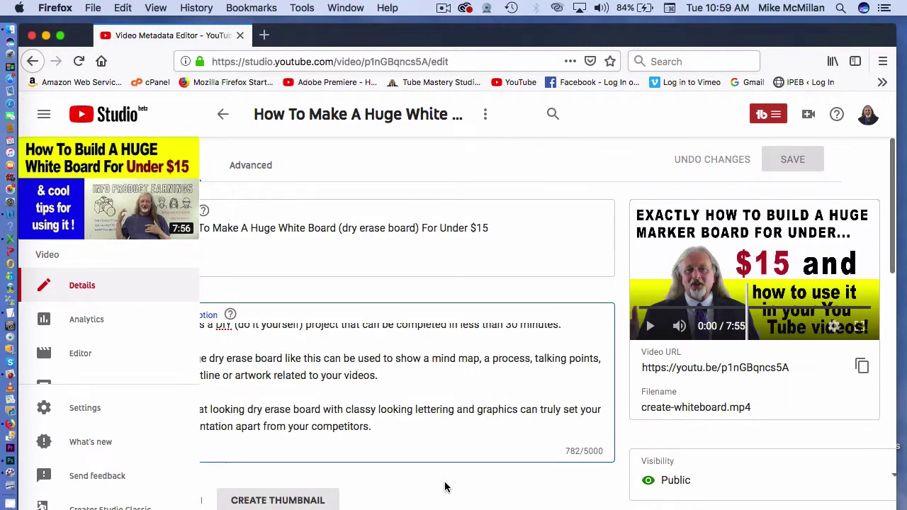
scroll(588, 450, left, 2)
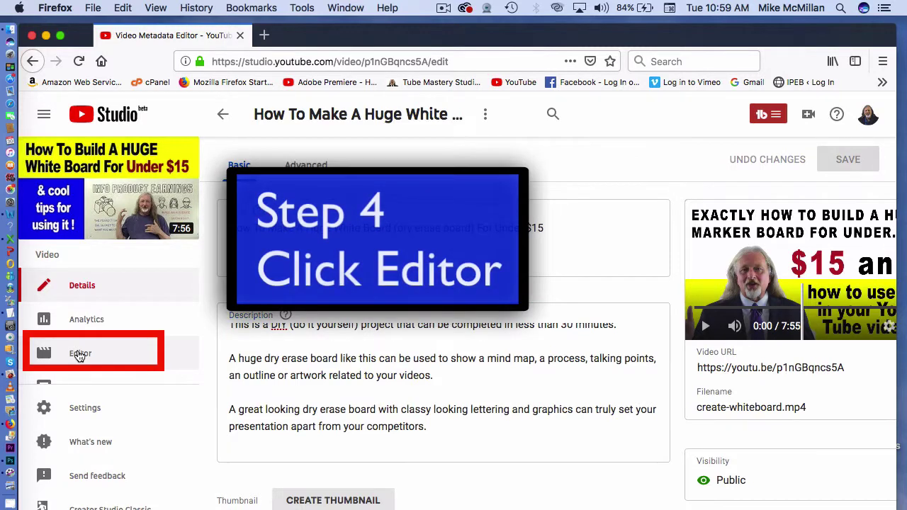
Open the white board video in the video editor and show its timeline tracks.
click(81, 355)
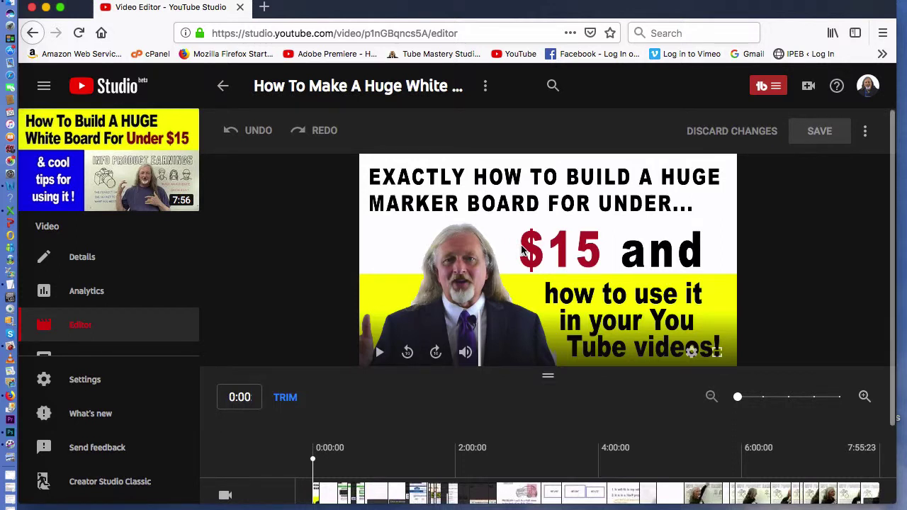
scroll(521, 250, down, 3)
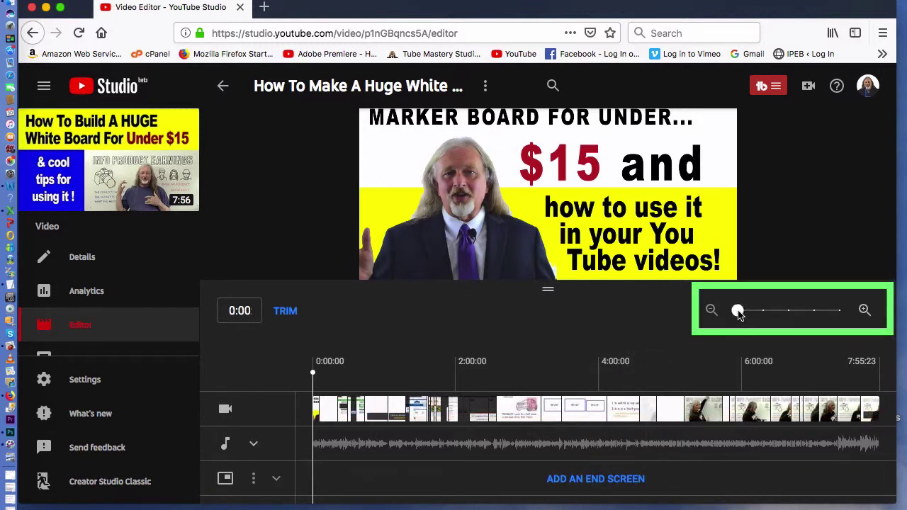
Magnify the editor timeline in stages to its maximum and return it to the full-length view.
drag(738, 312, 811, 317)
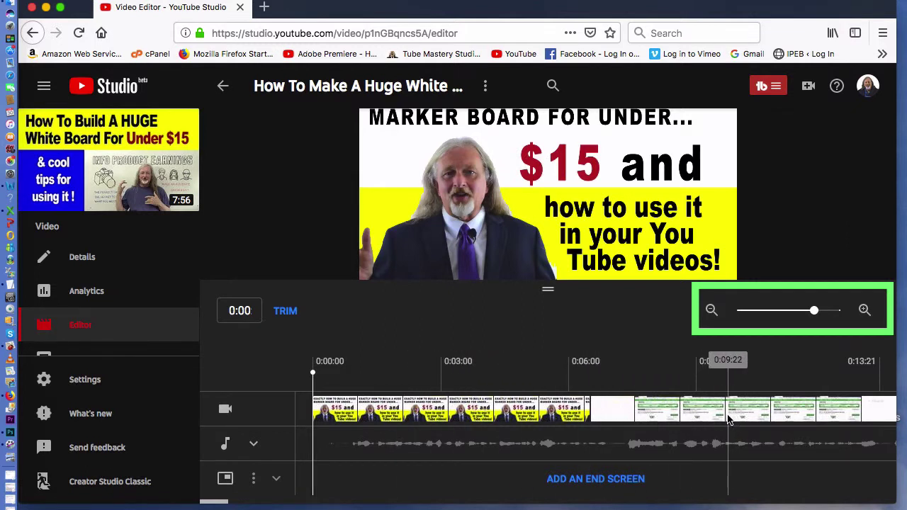
drag(815, 311, 832, 317)
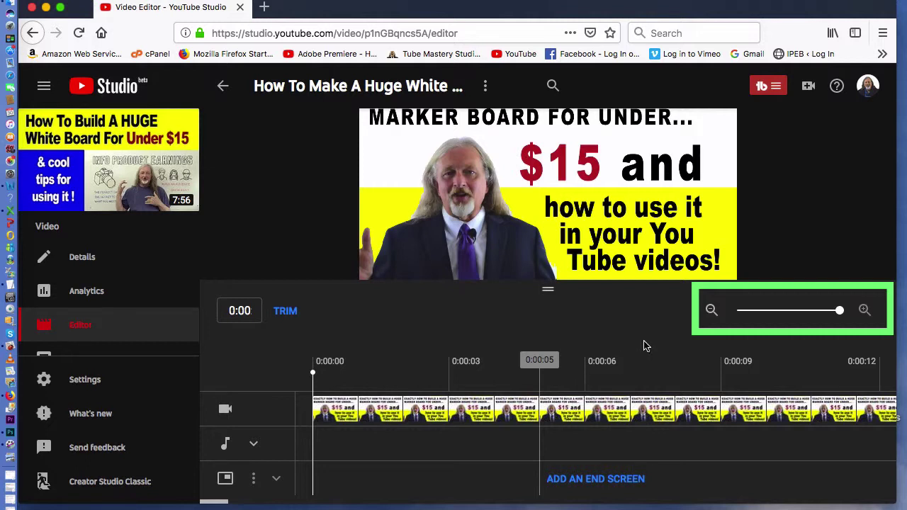
drag(840, 310, 709, 292)
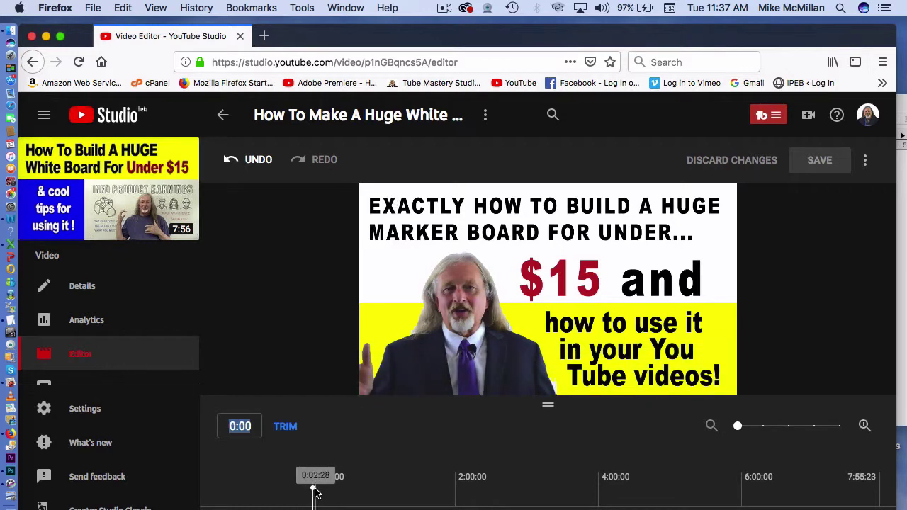
Scrub through the opening of the video, trim its start to about the 0:30 mark and preview the trim.
mouse_move(315, 493)
mouse_down()
mouse_move(338, 492)
mouse_move(328, 492)
mouse_up()
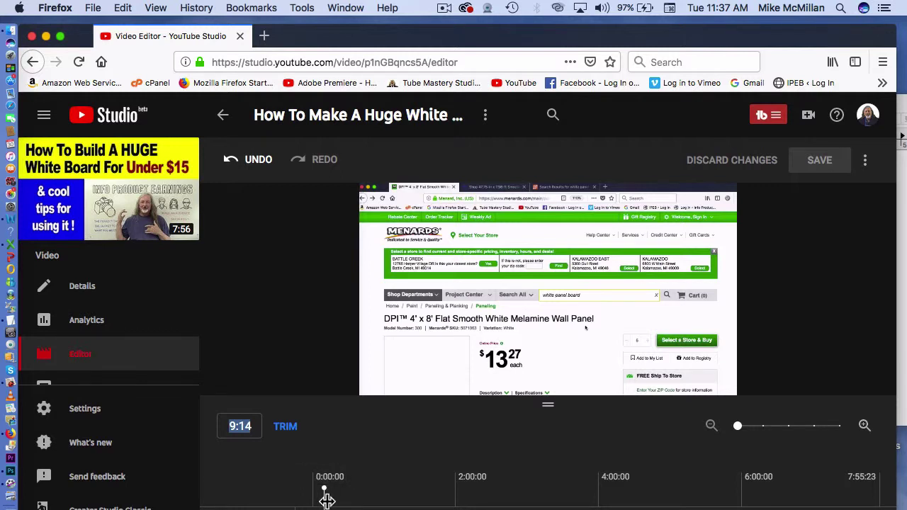
drag(326, 500, 375, 487)
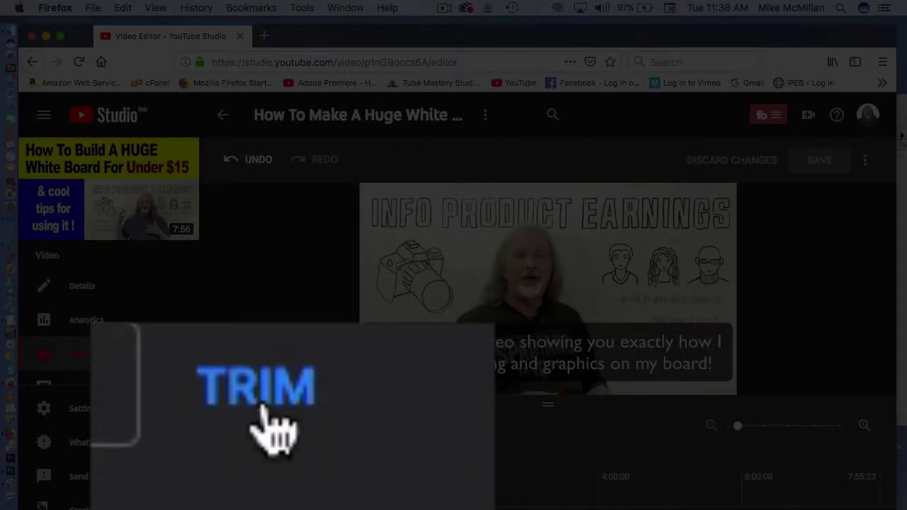
click(231, 425)
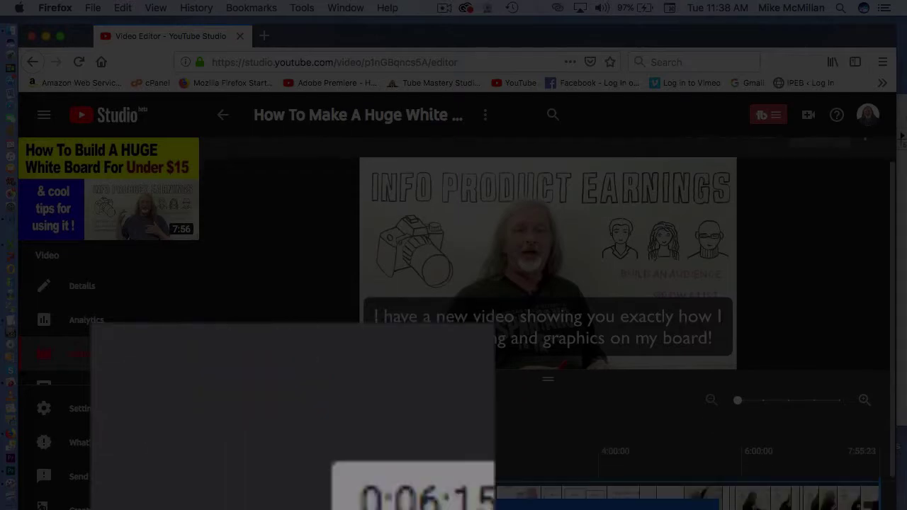
scroll(319, 496, down, 2)
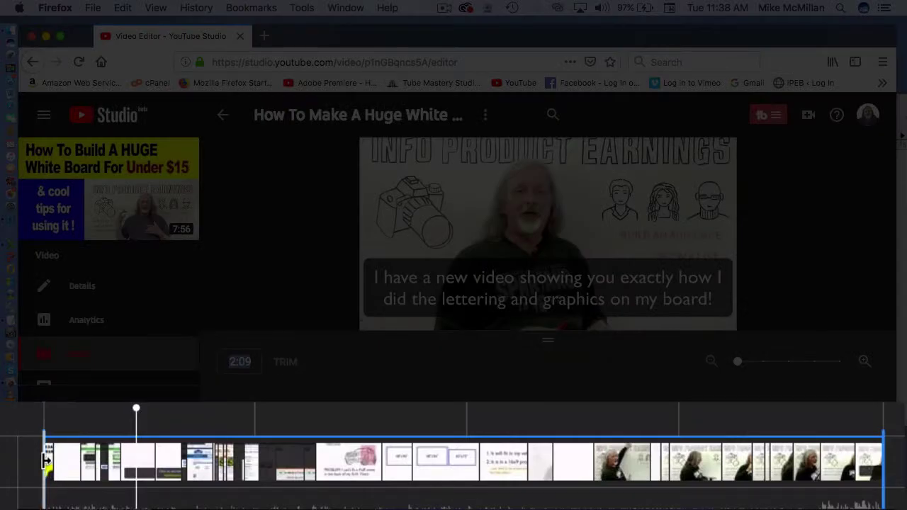
drag(47, 461, 97, 459)
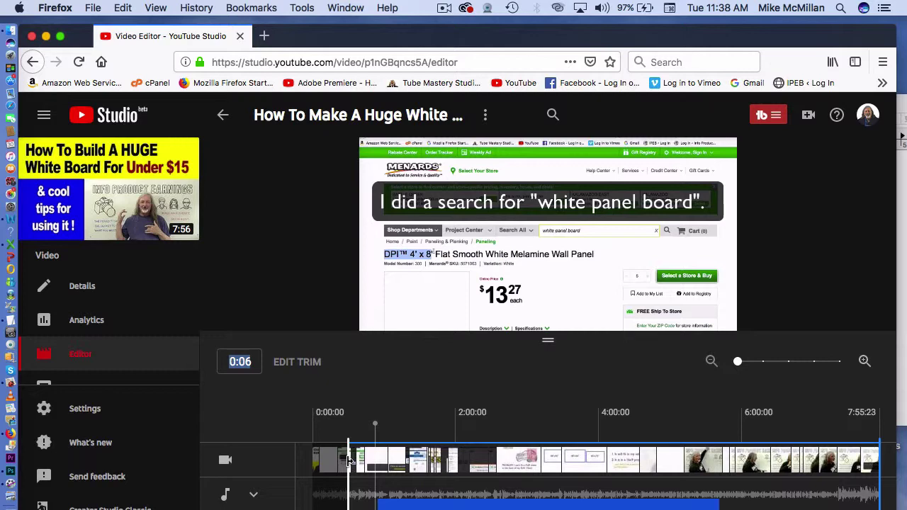
drag(351, 460, 332, 460)
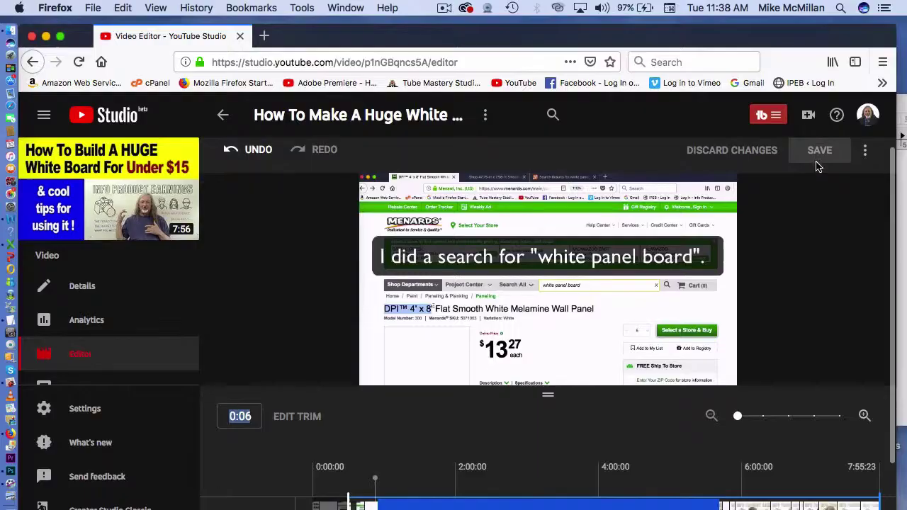
click(816, 161)
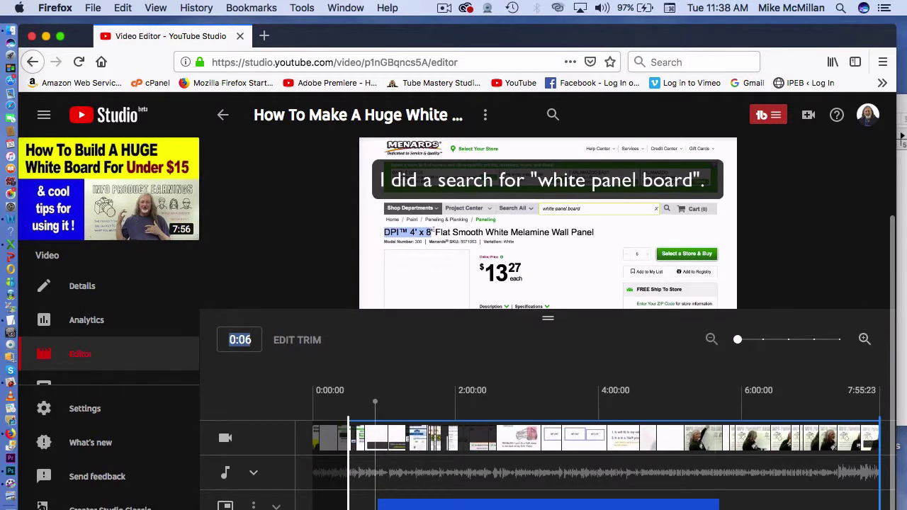
click(297, 340)
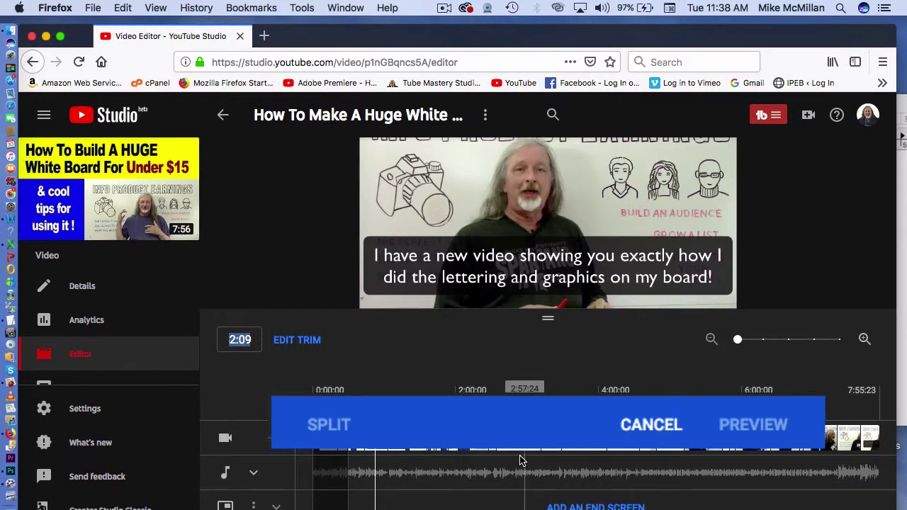
Play the video from the trimmed start point to check where it begins.
drag(375, 432, 316, 443)
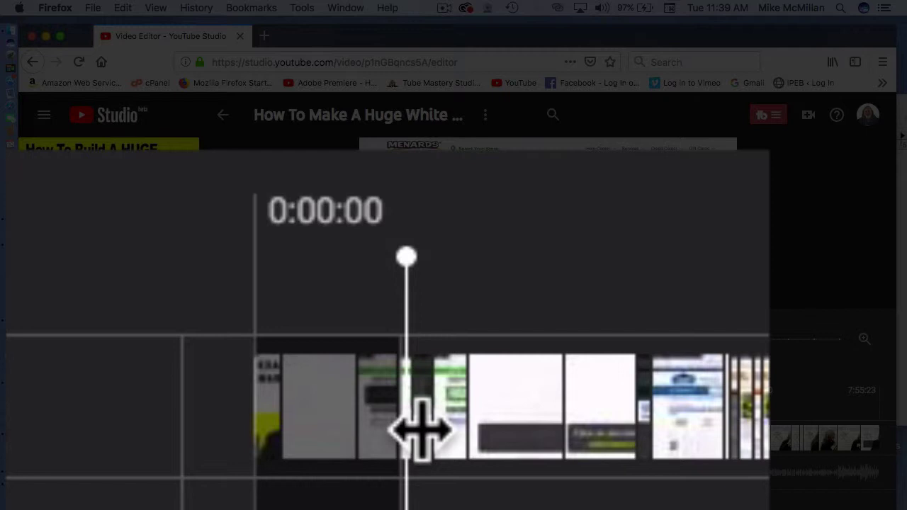
click(360, 310)
key(space)
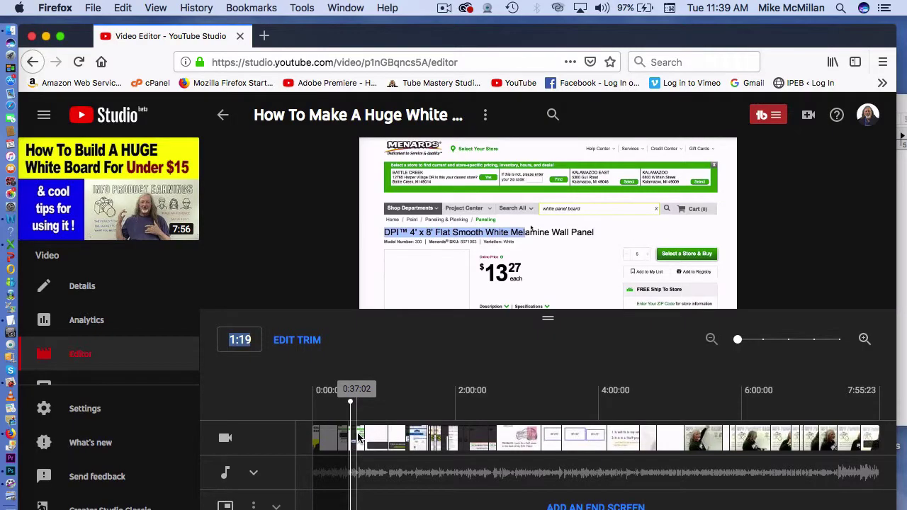
Edit the trim so the video starts earlier, at about 0:21, and play it from there to check the cut.
click(396, 407)
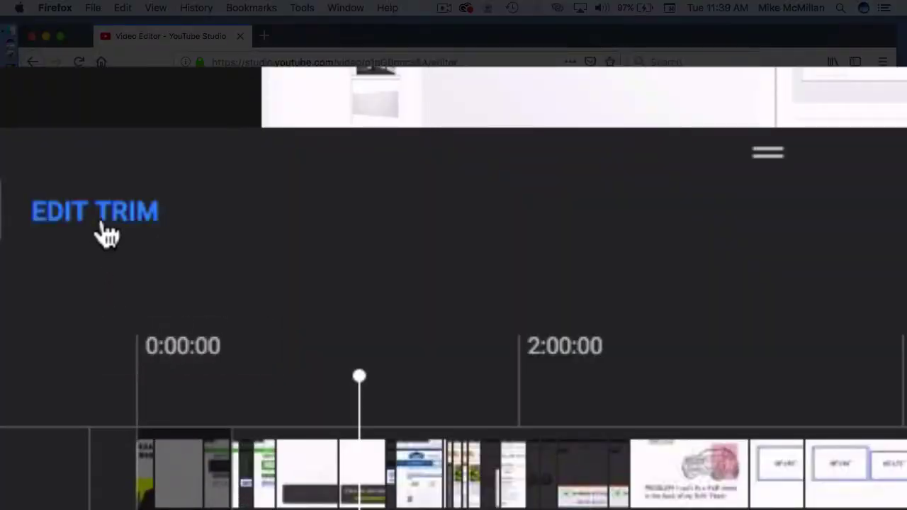
click(106, 234)
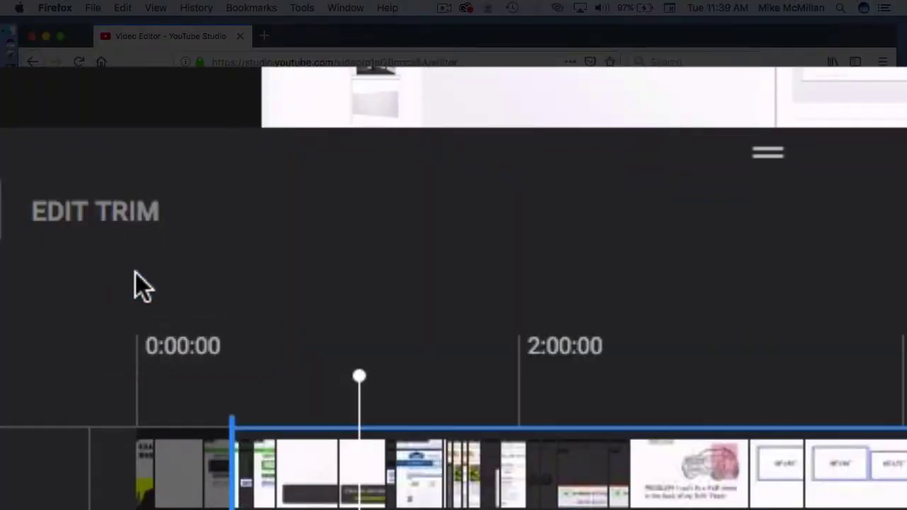
drag(237, 467, 210, 492)
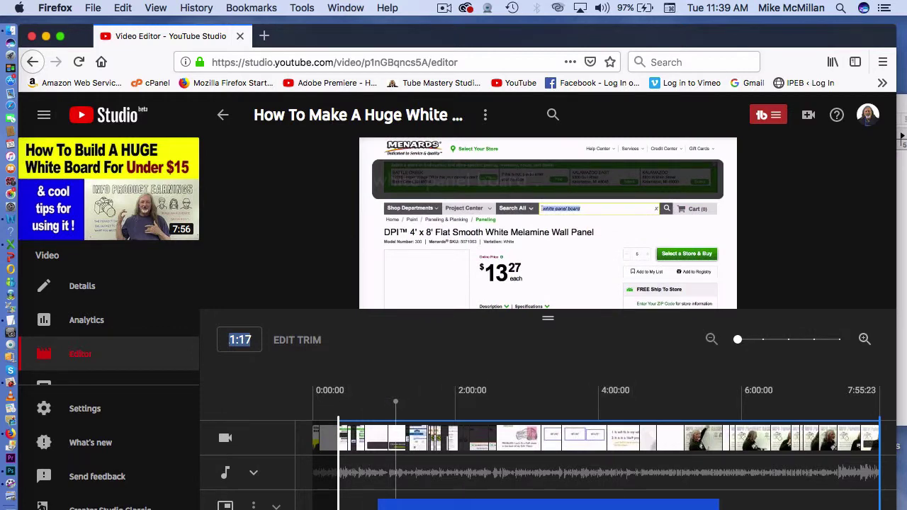
click(689, 508)
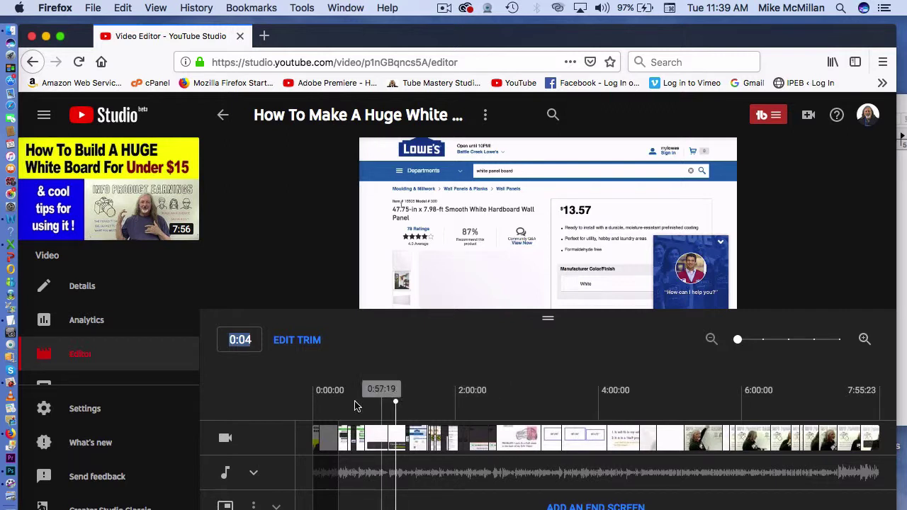
click(329, 405)
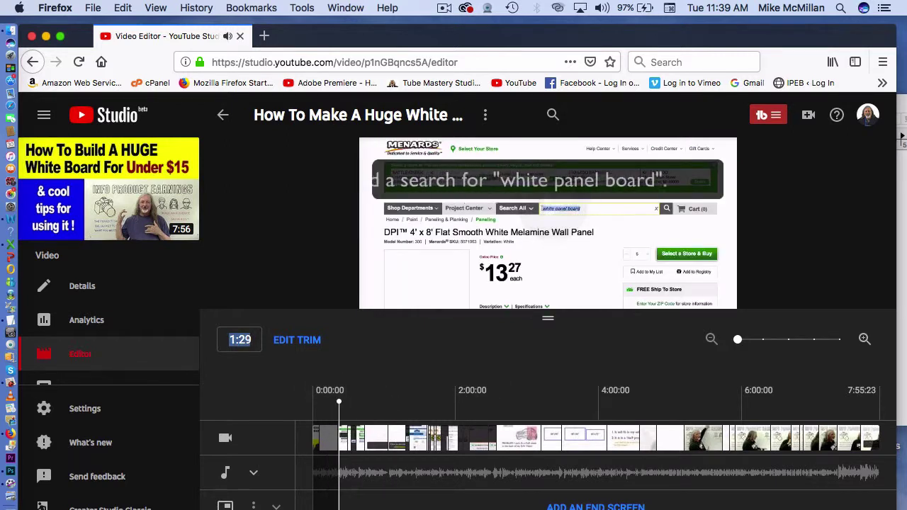
key(space)
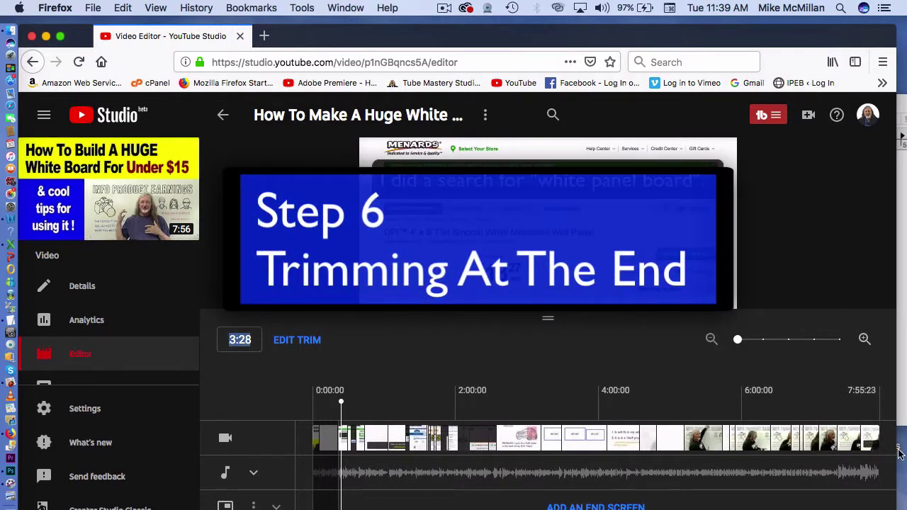
Trim the end of the video back to about the 7:30 mark and preview the trim.
click(877, 402)
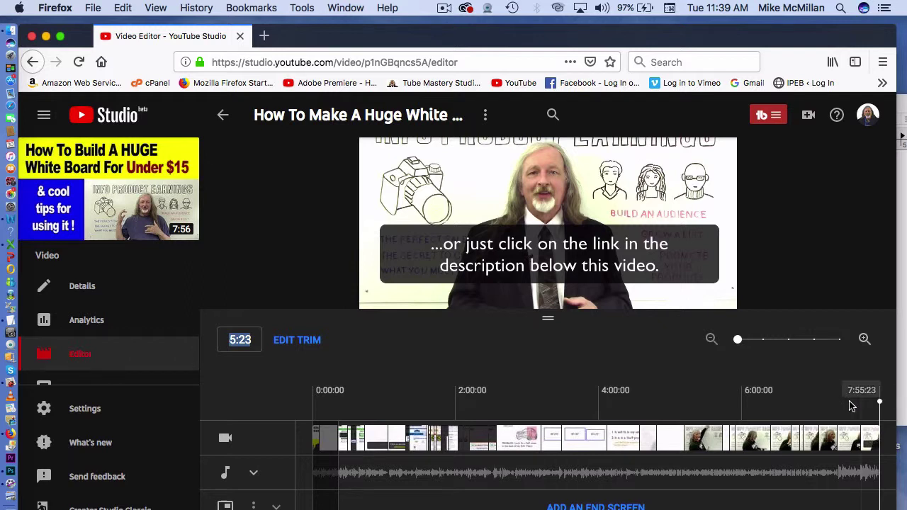
click(309, 343)
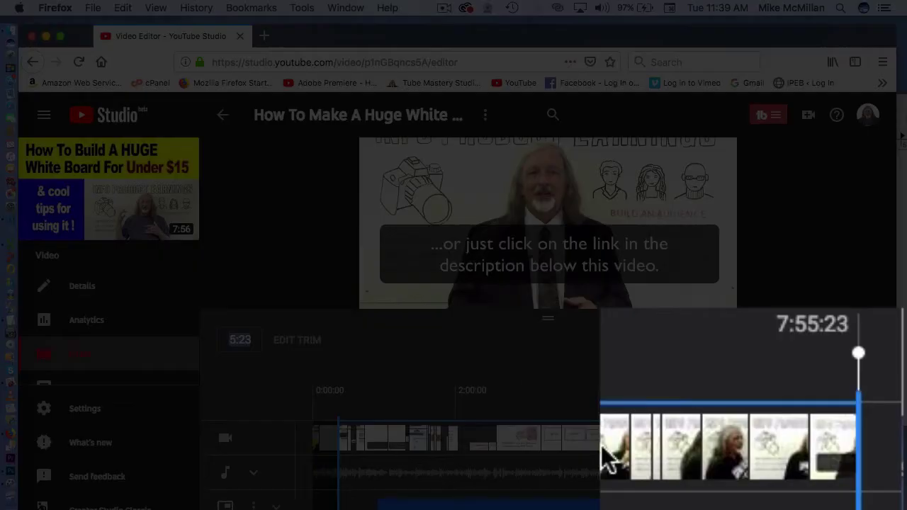
drag(879, 437, 876, 437)
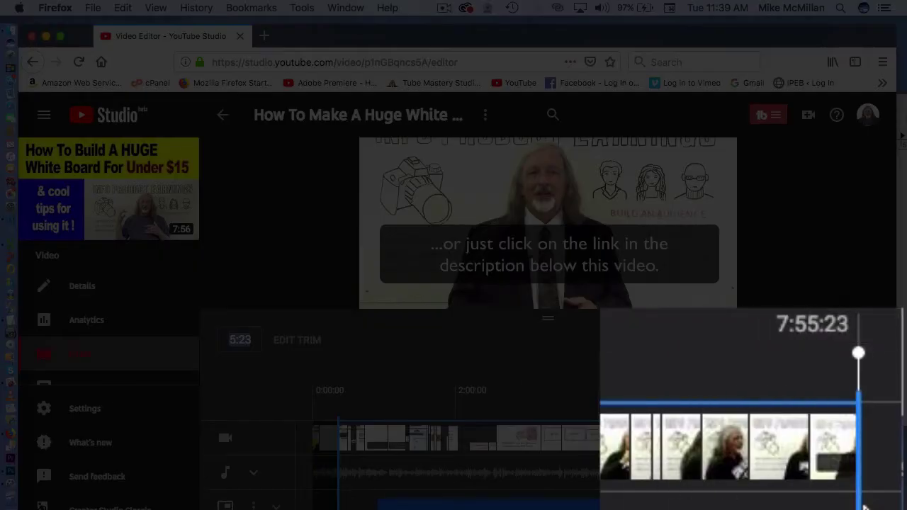
drag(856, 499, 780, 503)
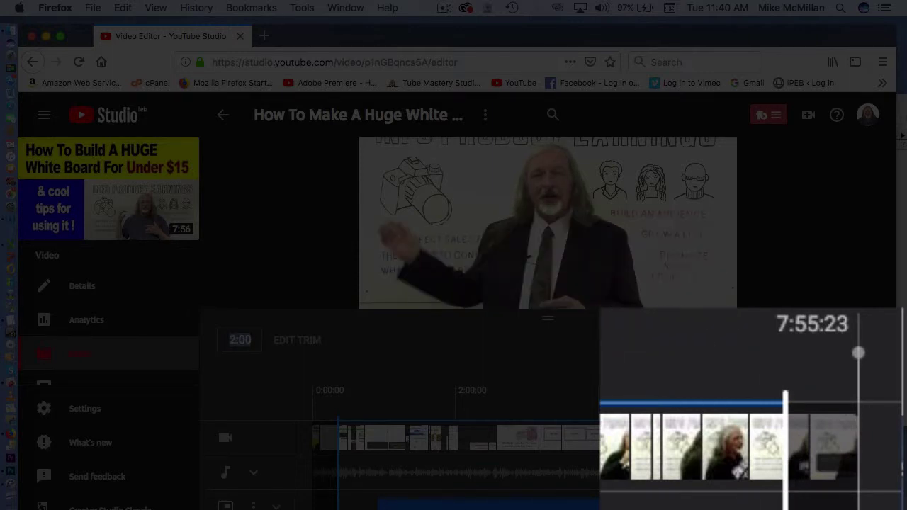
click(684, 505)
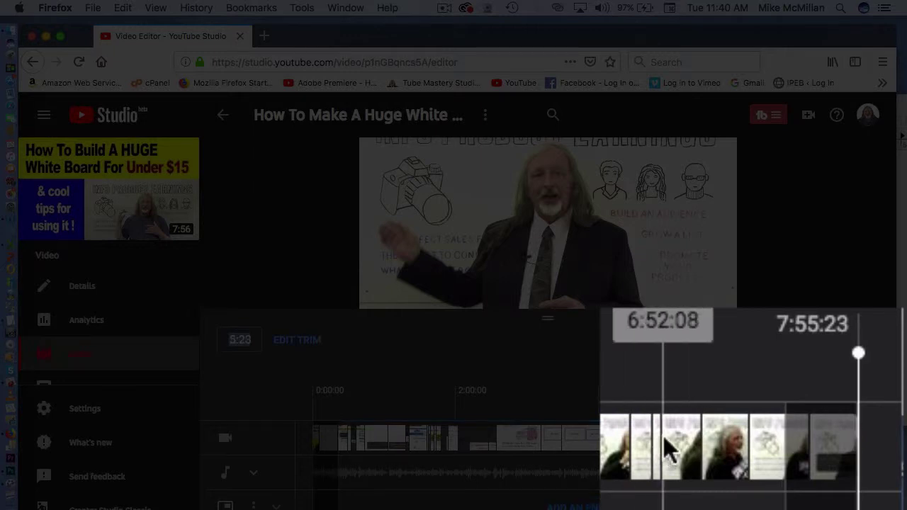
click(762, 425)
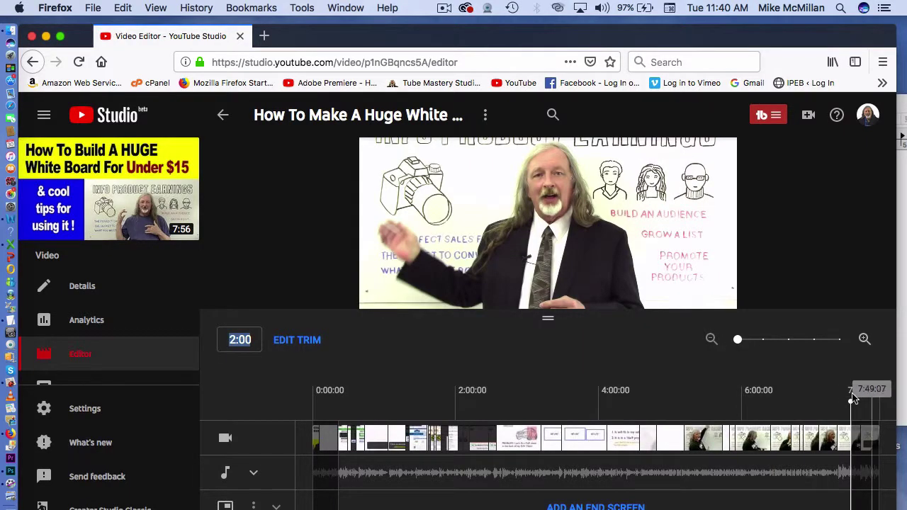
Edit the trim so the video ends earlier, at about 7:20, preview it and briefly play from about 5:12.
click(869, 453)
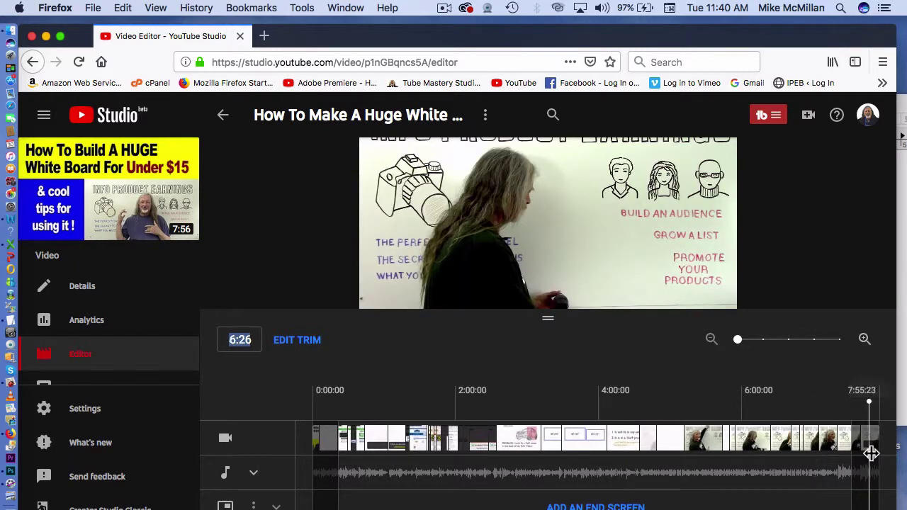
click(303, 341)
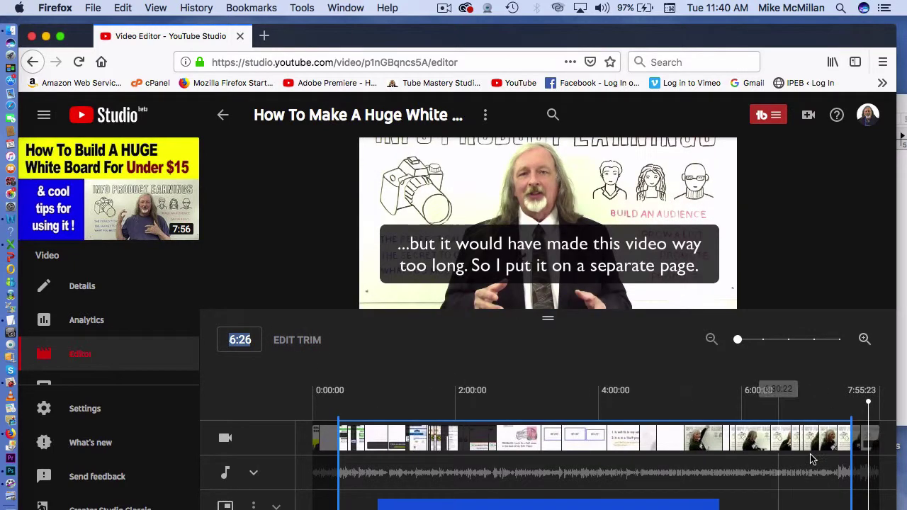
drag(876, 454, 835, 455)
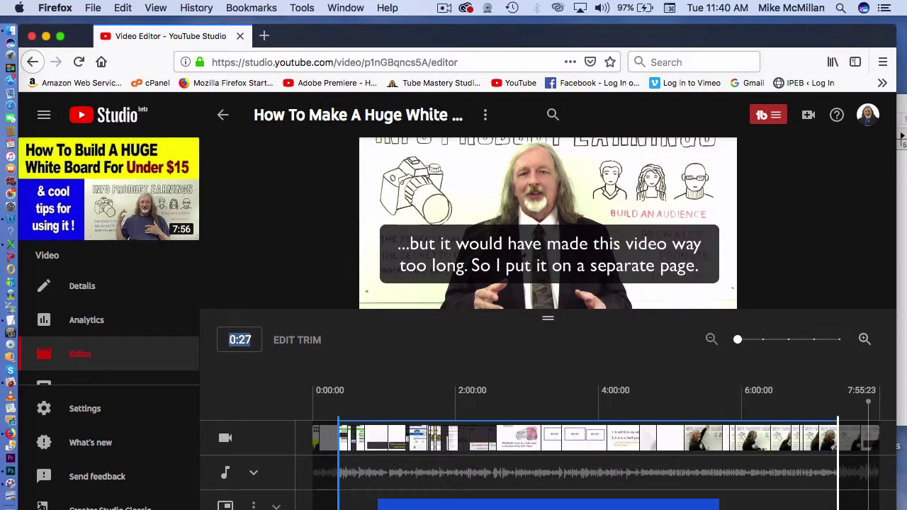
click(686, 407)
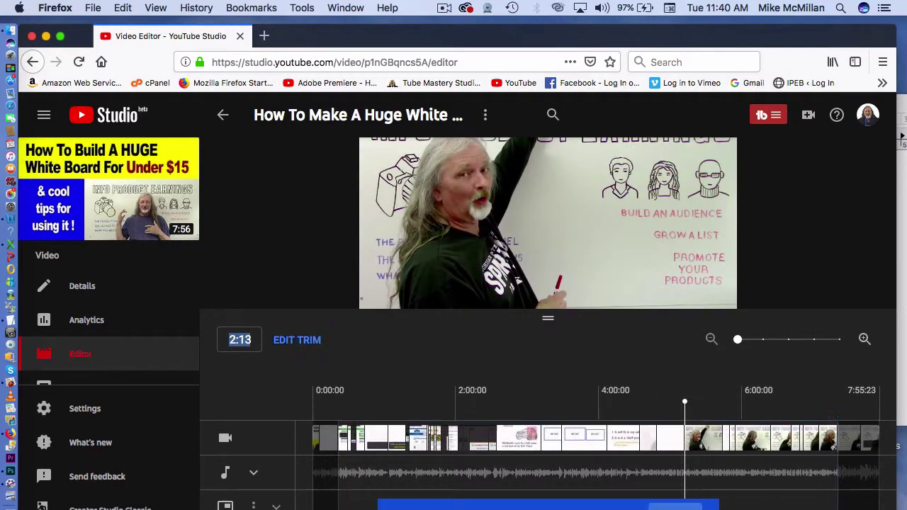
key(space)
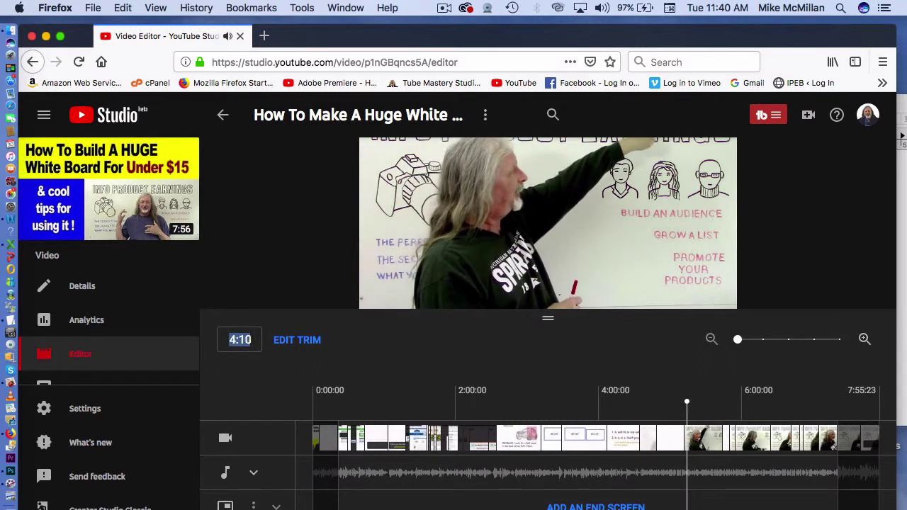
key(space)
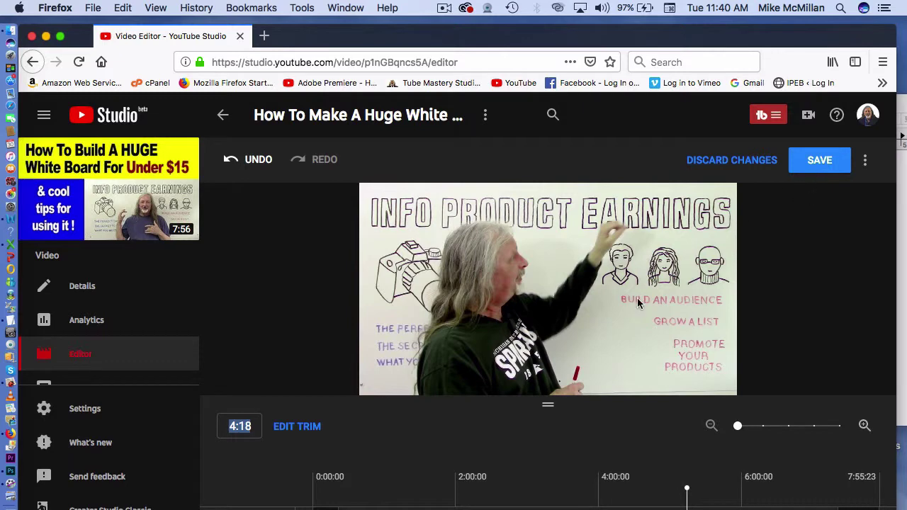
Split the video at about 3:02, cut out the section up to about 4:11, and preview playback across the cut.
scroll(600, 391, down, 3)
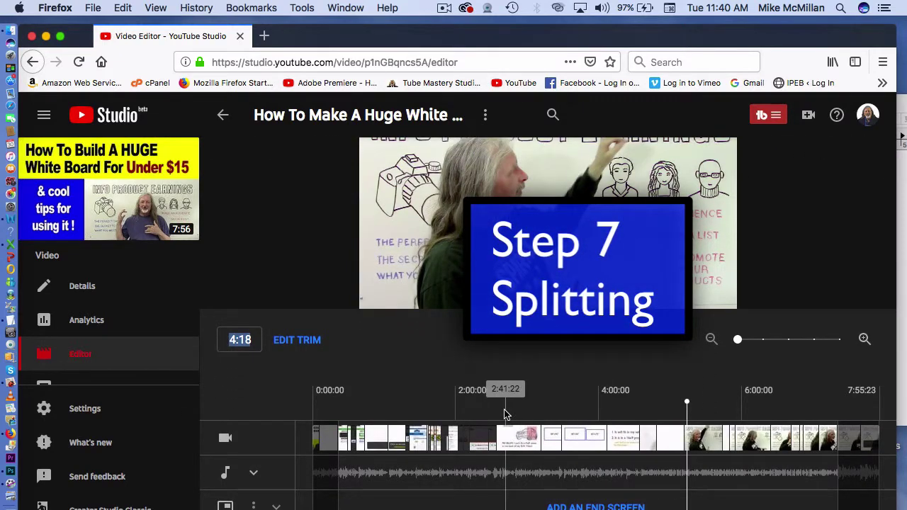
drag(504, 415, 531, 424)
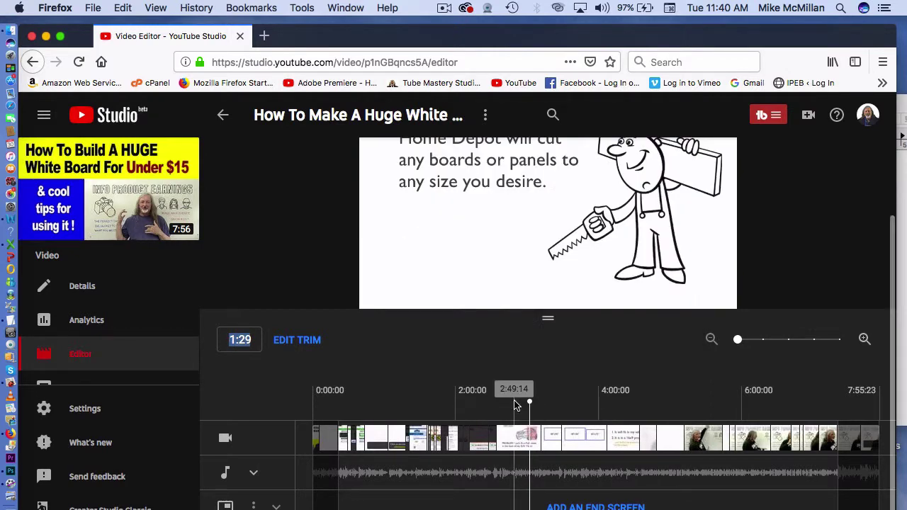
click(311, 344)
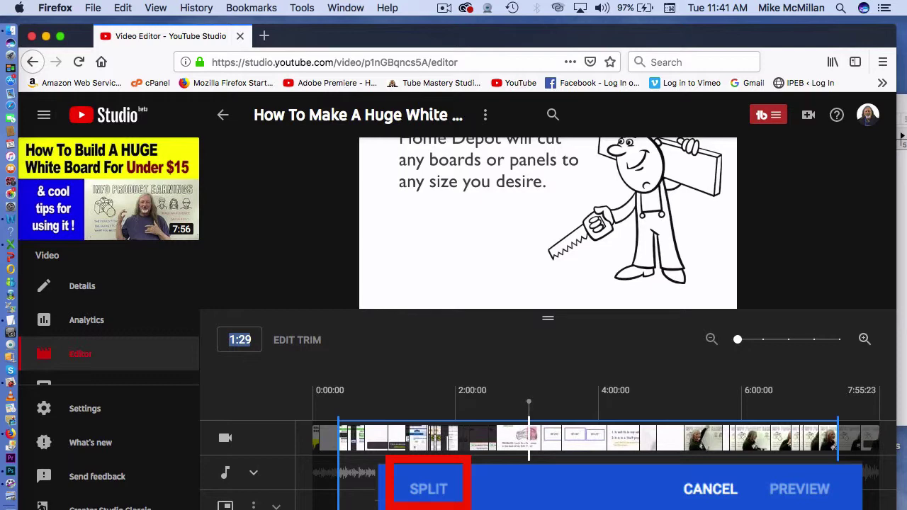
click(567, 435)
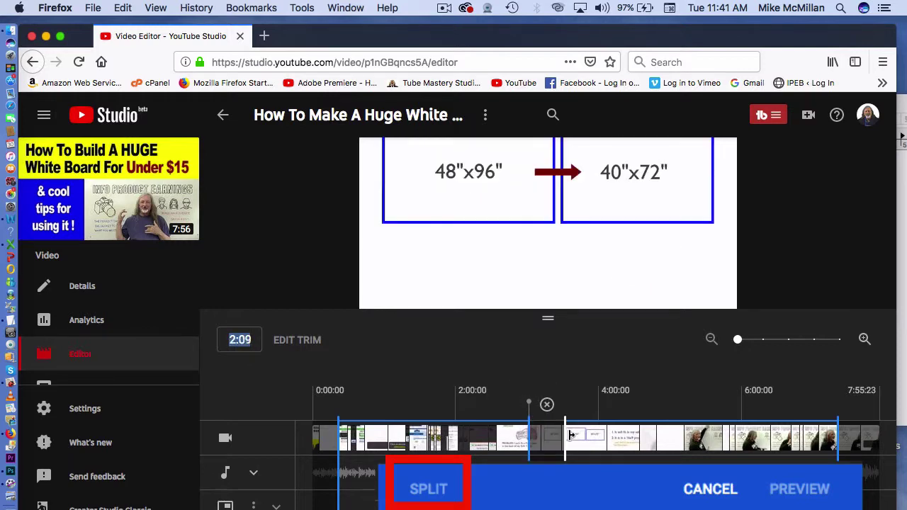
drag(529, 438, 501, 438)
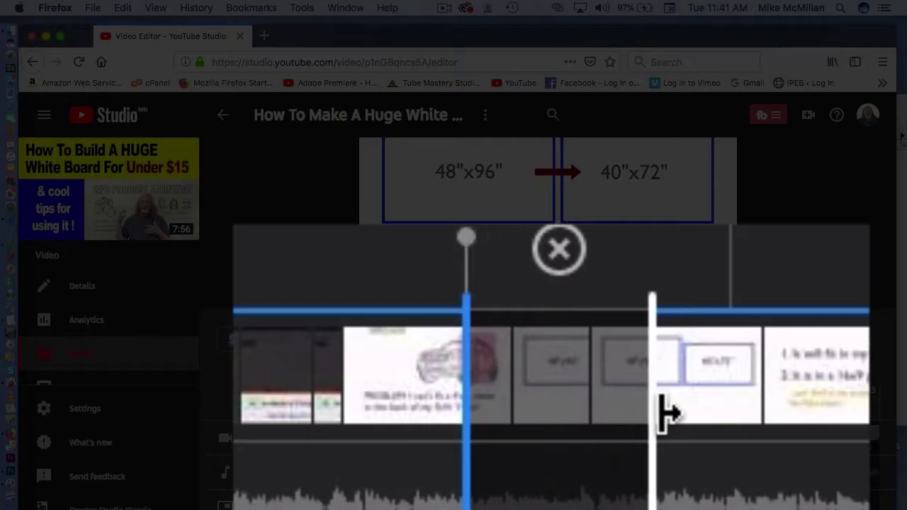
mouse_move(666, 414)
mouse_down()
mouse_move(330, 415)
mouse_move(804, 445)
mouse_up()
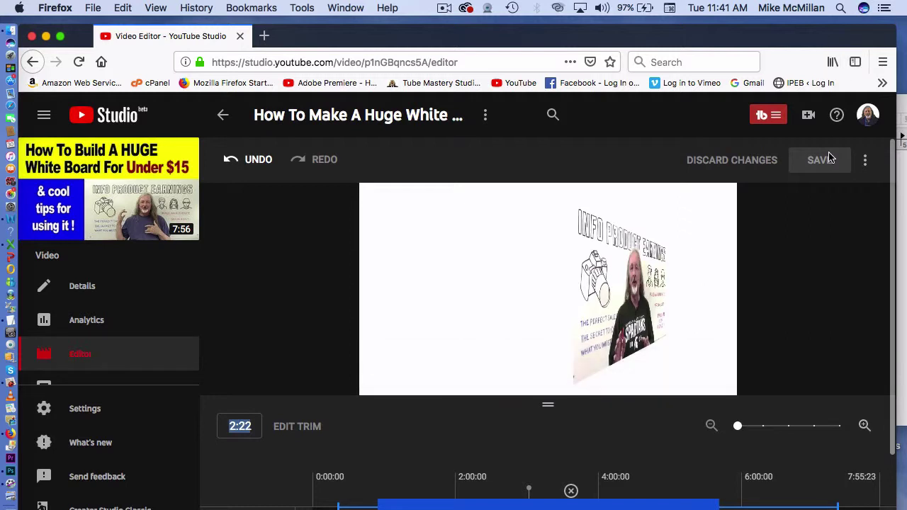
scroll(829, 158, down, 3)
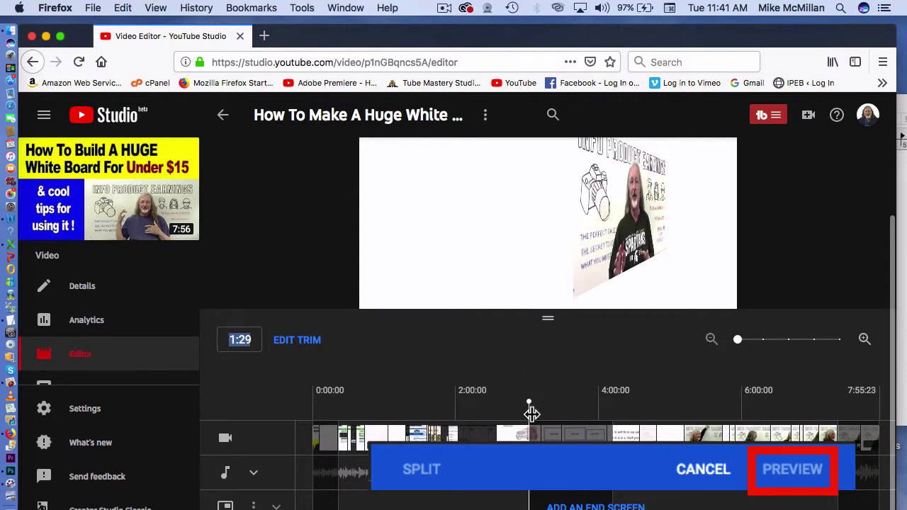
drag(530, 411, 526, 411)
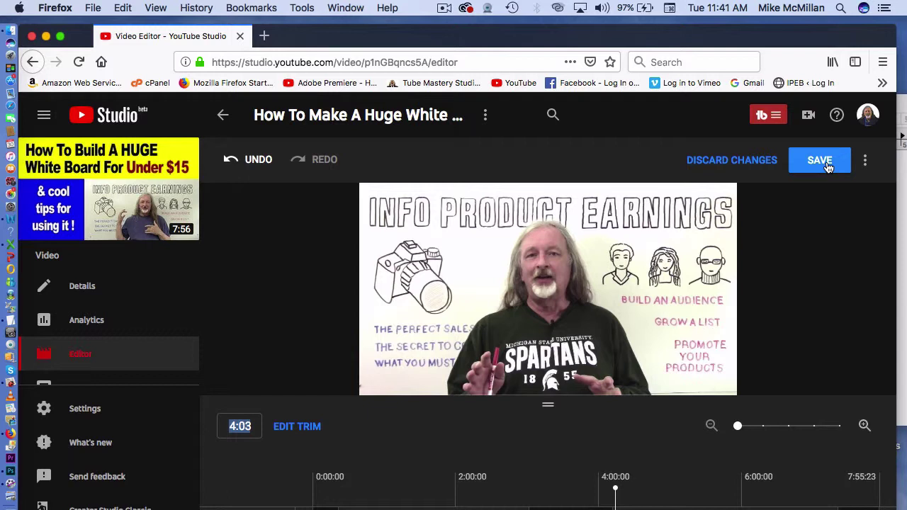
scroll(829, 166, down, 2)
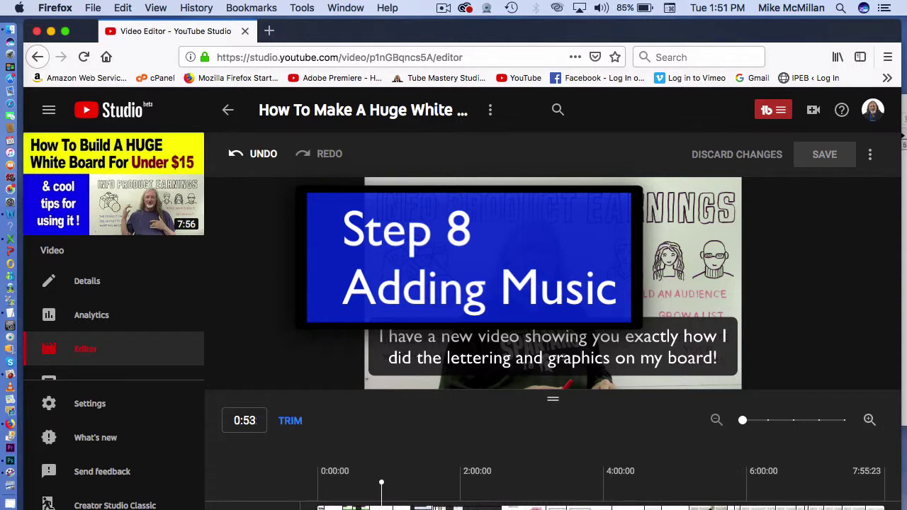
Move the playhead to the beginning of the video, play the opening briefly and return to 0:00.
scroll(303, 292, down, 3)
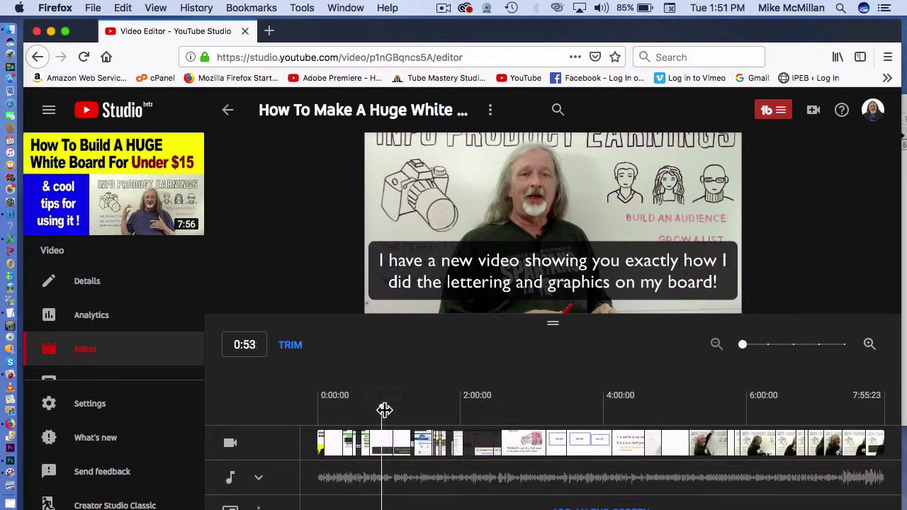
drag(383, 409, 317, 411)
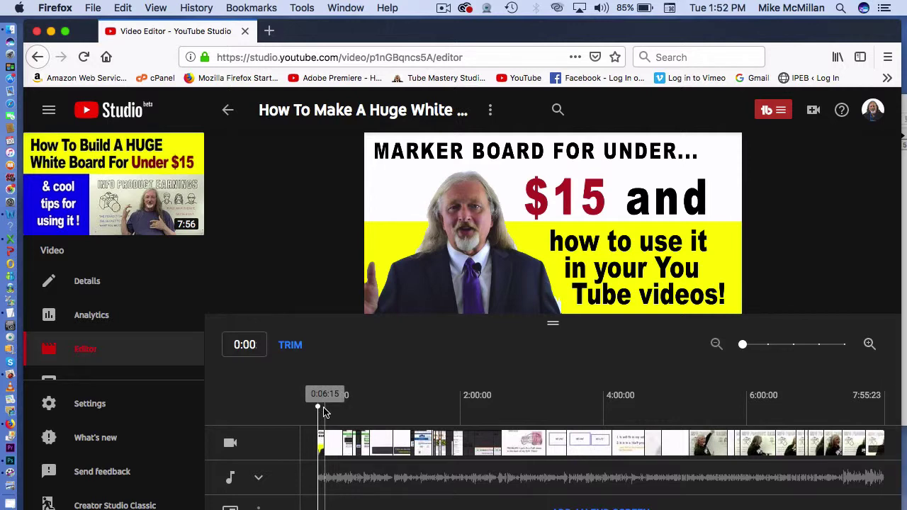
key(space)
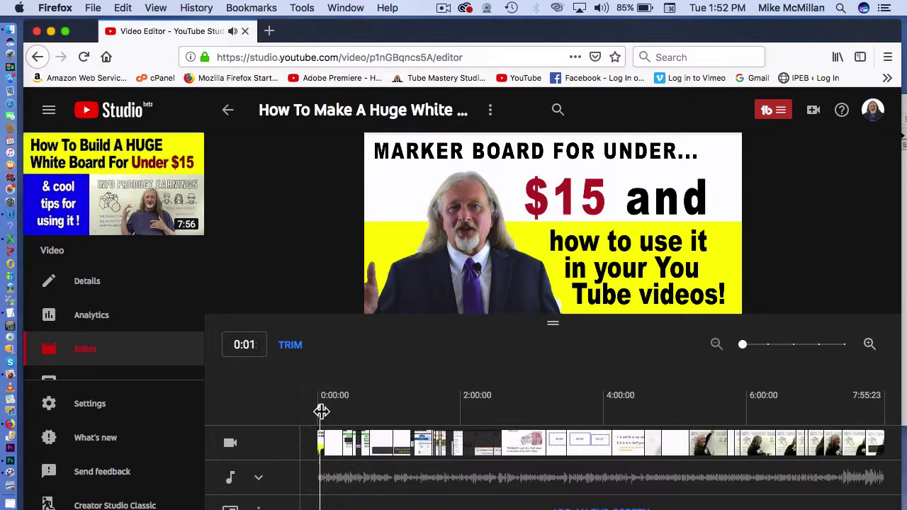
drag(322, 413, 317, 413)
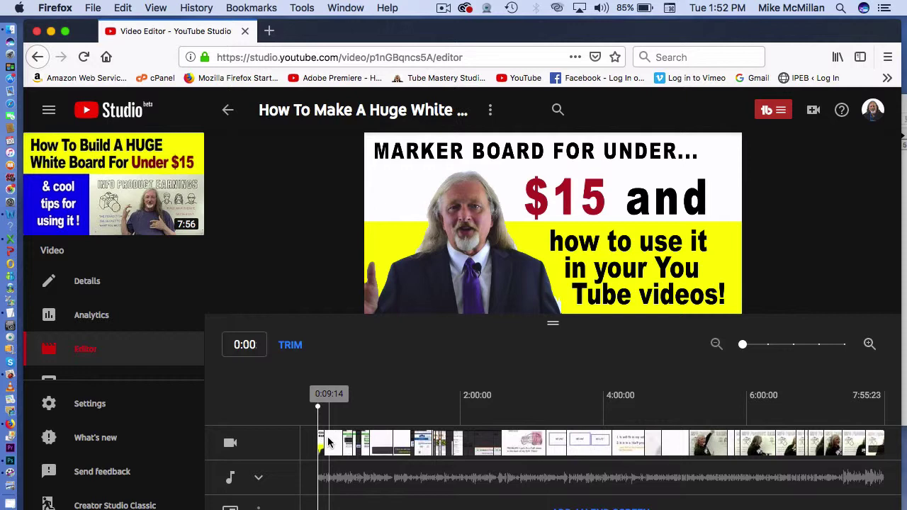
Expand the audio track and open the page for adding or replacing the video's audio.
mouse_move(435, 246)
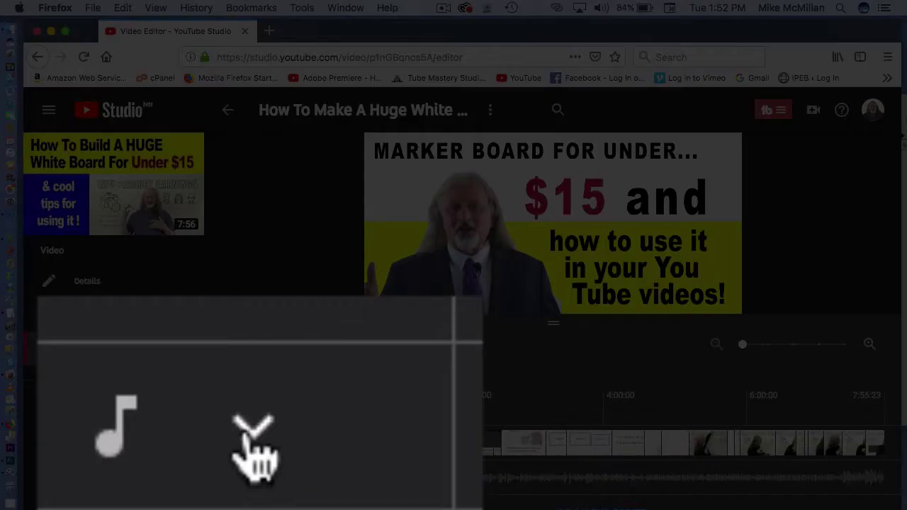
click(258, 481)
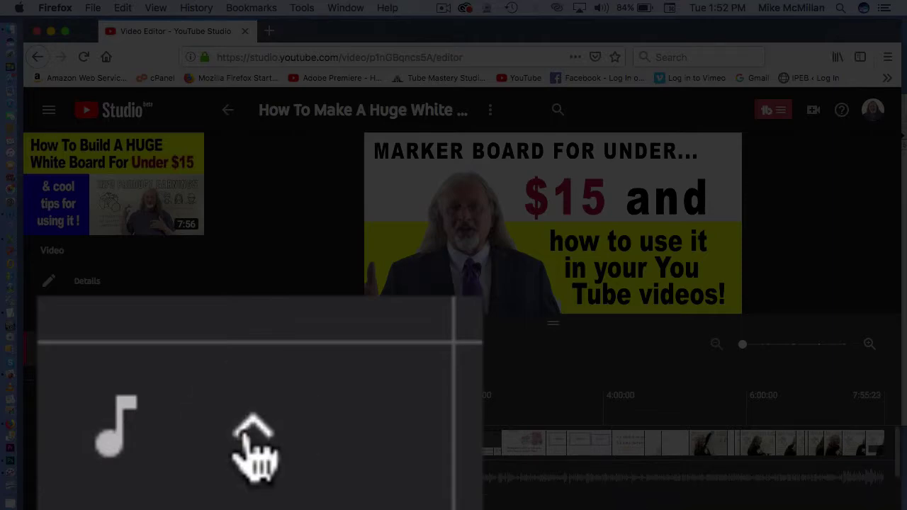
scroll(259, 482, down, 2)
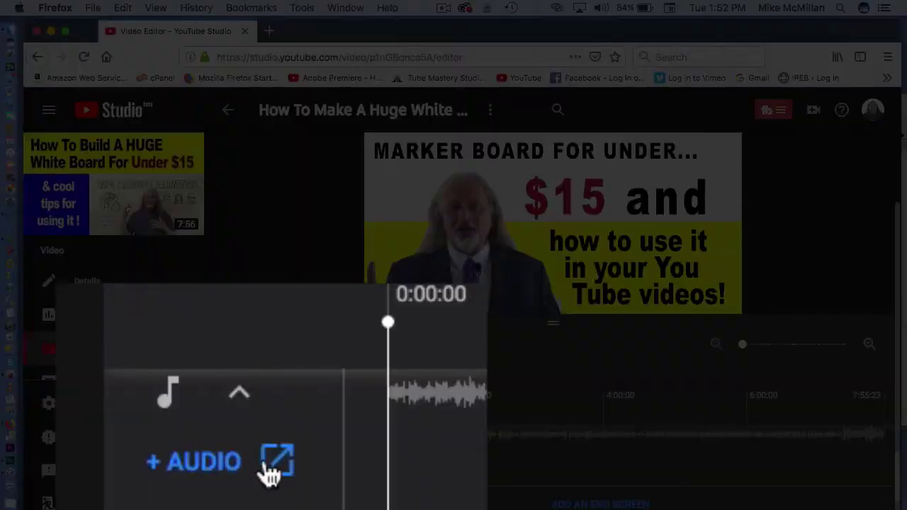
click(228, 474)
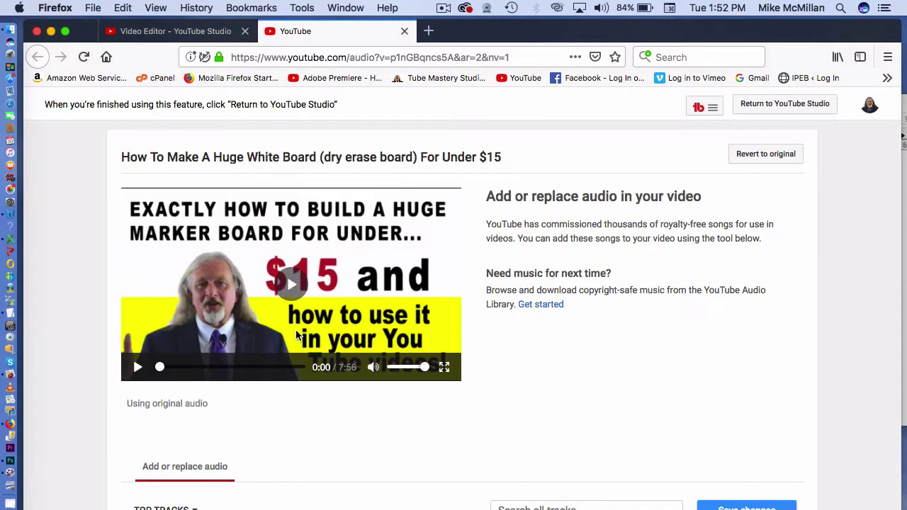
Browse the top tracks and add the 1:49 pop track "End of Summer" to the video.
scroll(296, 335, down, 5)
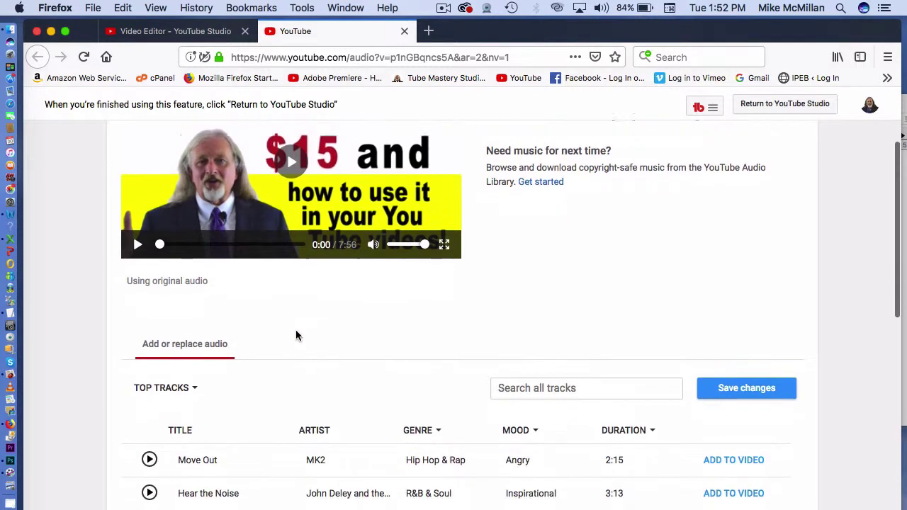
scroll(296, 335, down, 8)
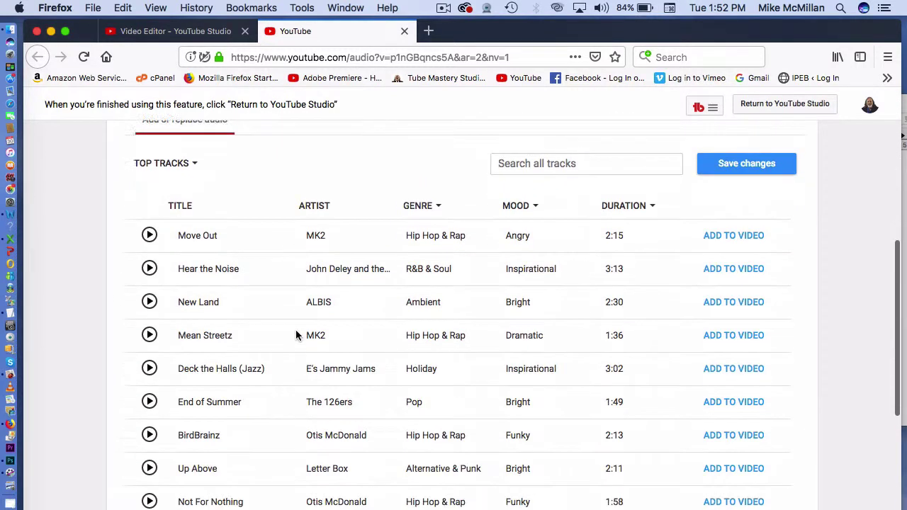
scroll(295, 329, down, 2)
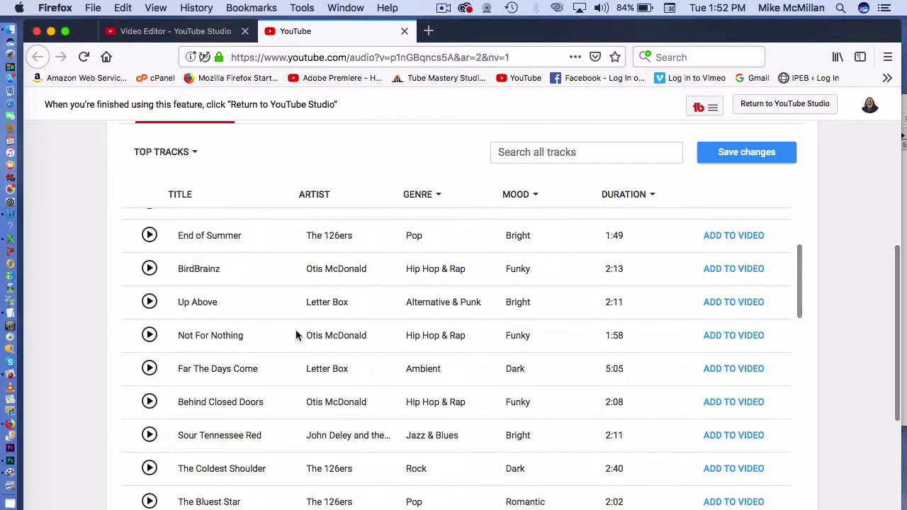
scroll(296, 329, down, 3)
scroll(296, 330, up, 4)
scroll(296, 331, up, 4)
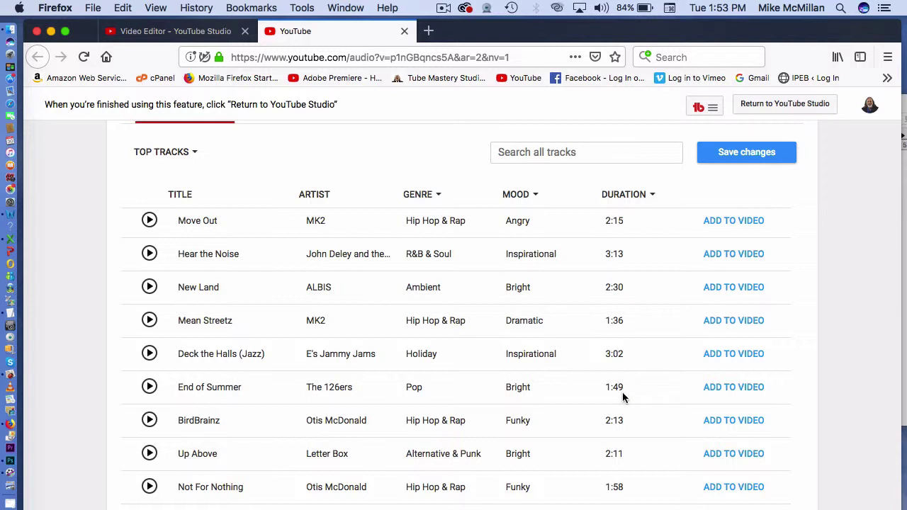
click(718, 392)
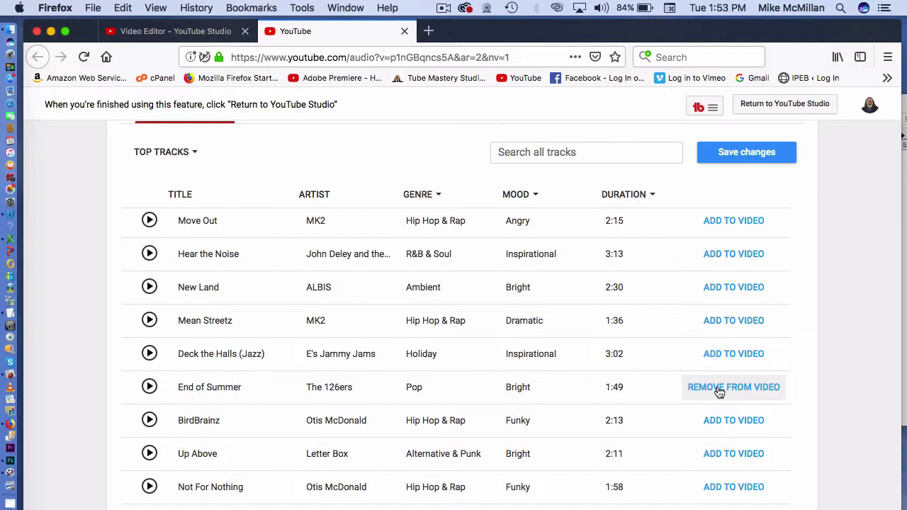
scroll(719, 392, up, 1)
scroll(718, 392, up, 5)
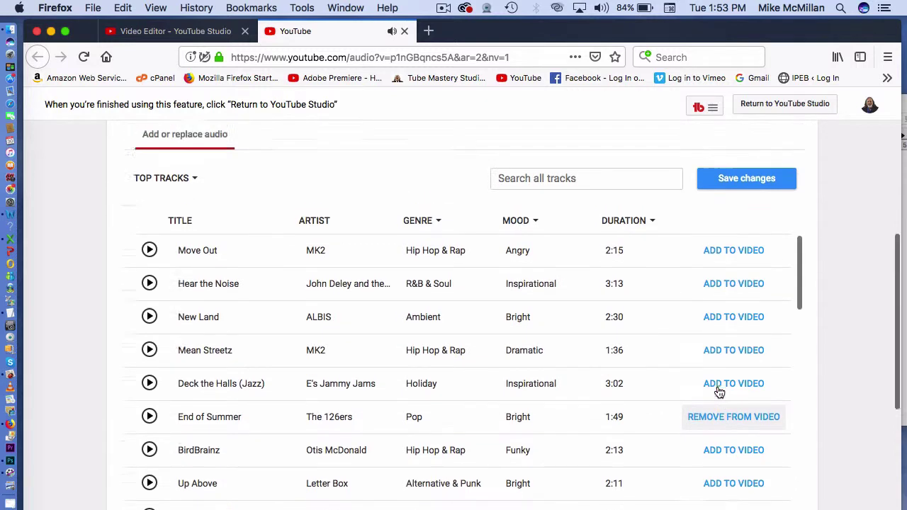
Play the opening of the video to preview it with the "End of Summer" music added.
scroll(717, 392, up, 1)
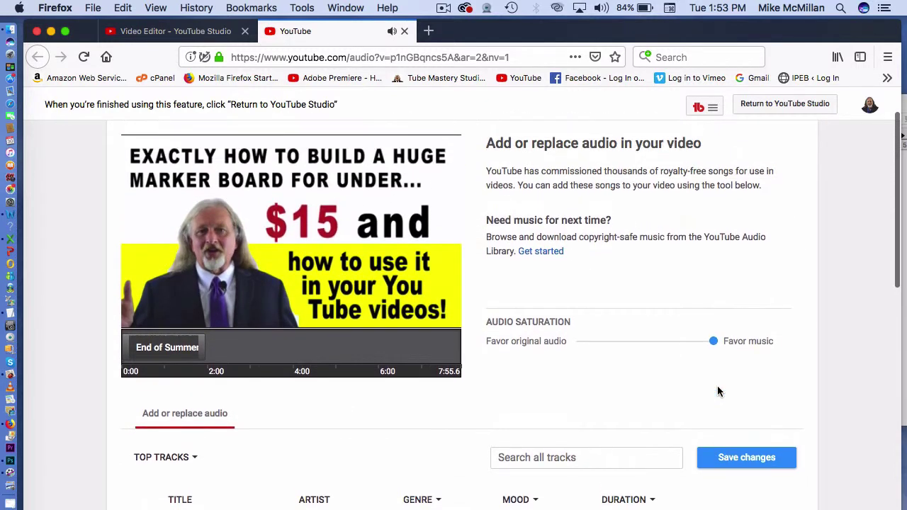
click(160, 351)
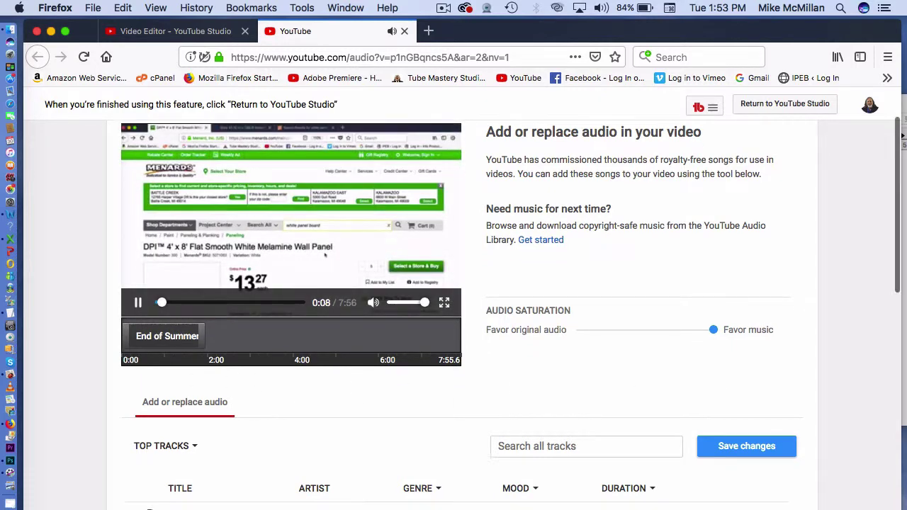
mouse_move(139, 366)
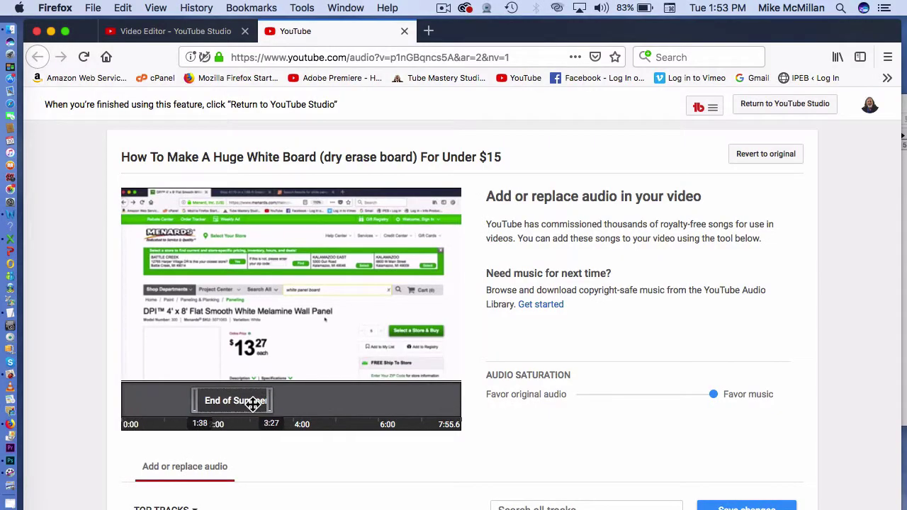
Place the "End of Summer" clip at the start of the video and shorten it to end at 0:09, previewing the opening.
drag(253, 403, 141, 404)
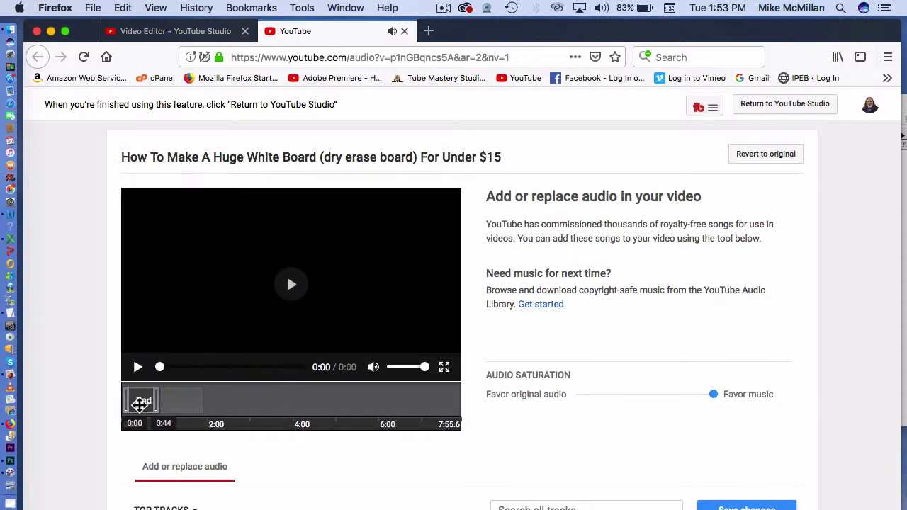
click(139, 368)
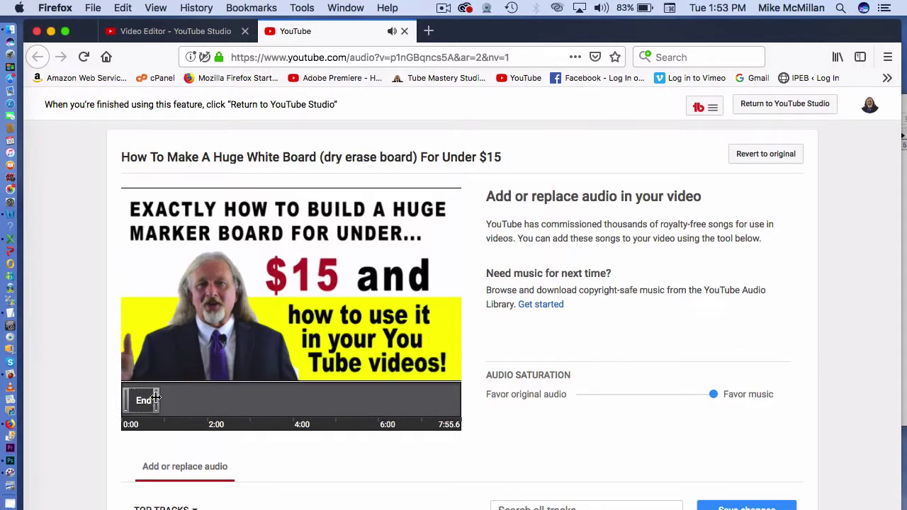
click(223, 298)
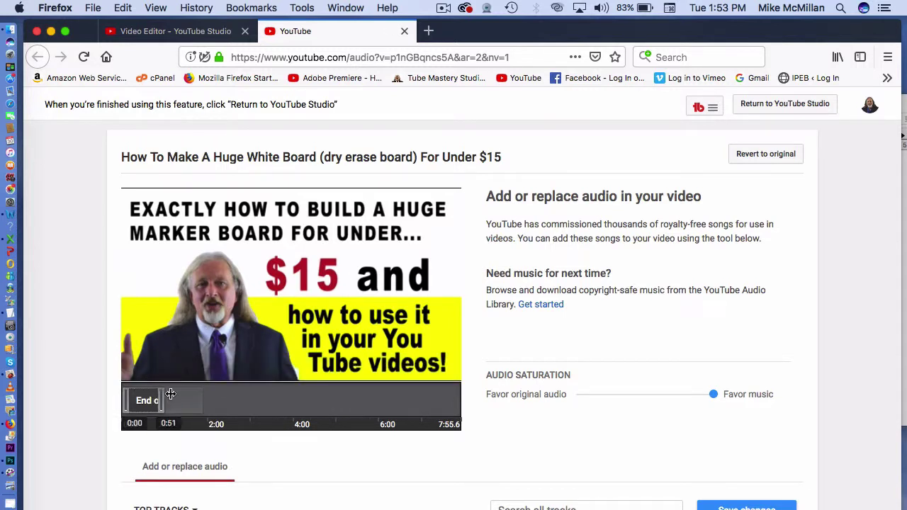
drag(171, 394, 131, 399)
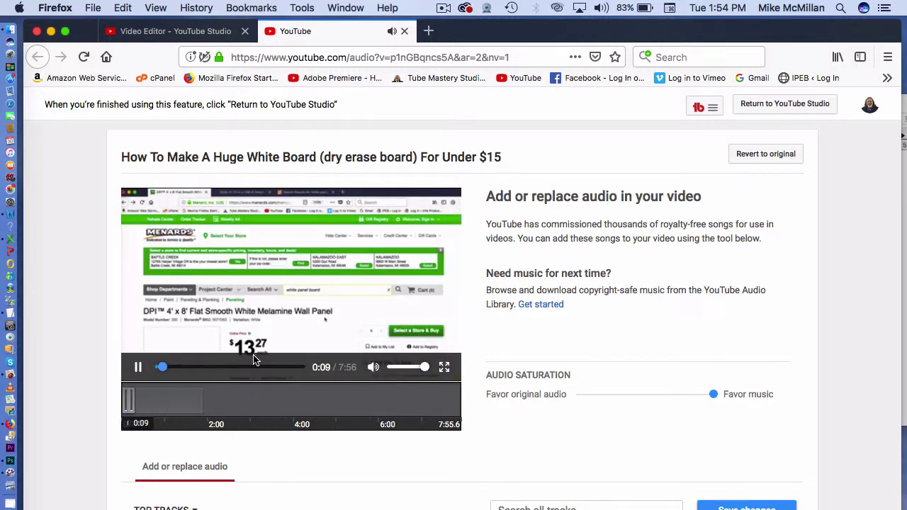
Try shifting the audio saturation from music fully toward the original audio and check playback.
scroll(246, 352, down, 5)
scroll(246, 352, up, 5)
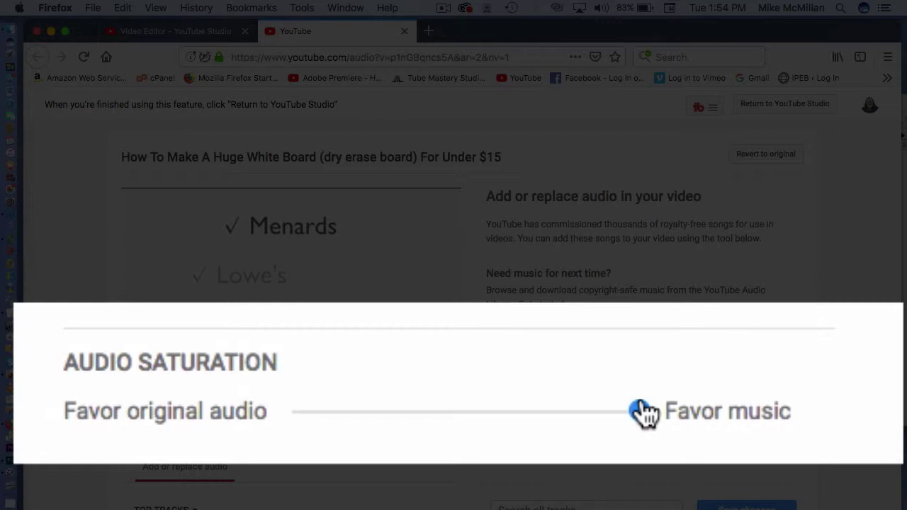
drag(641, 415, 304, 429)
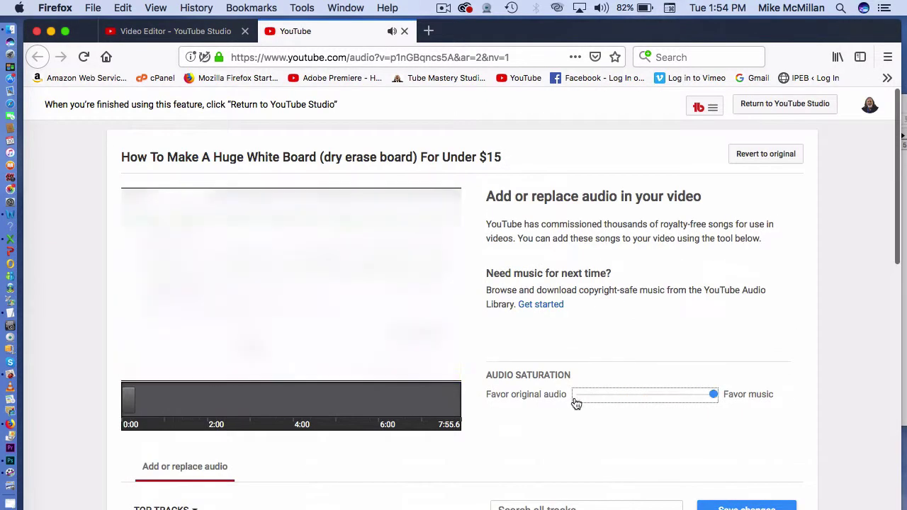
click(138, 367)
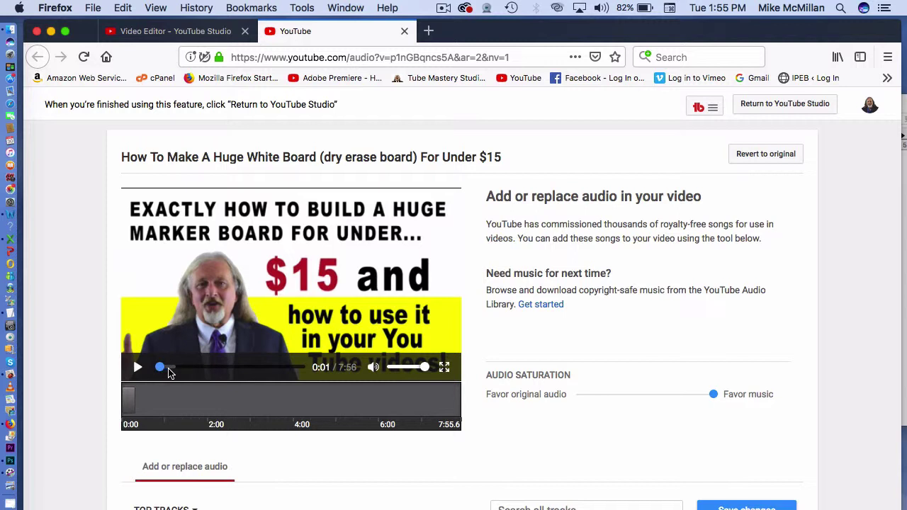
Move the music clip to the end of the video at 6:50–7:55, preview playback, and return the clip to the start.
drag(137, 399, 360, 401)
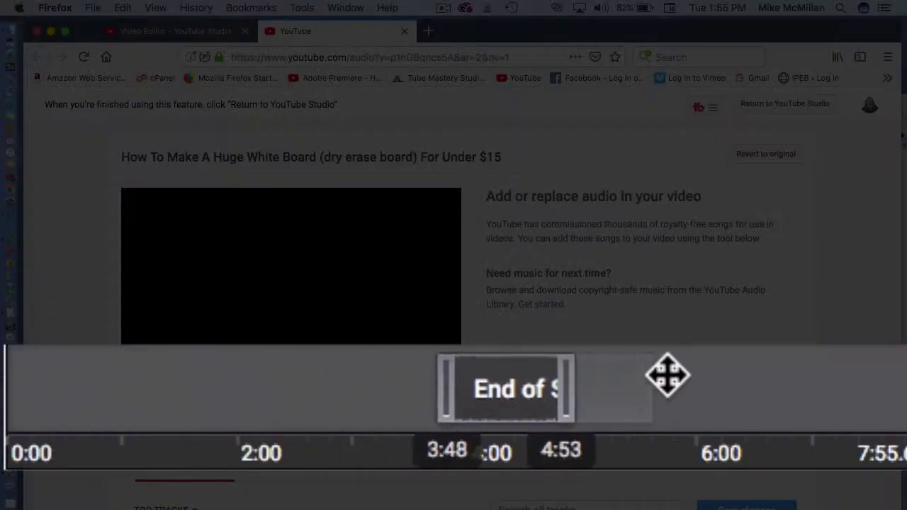
drag(667, 376, 445, 394)
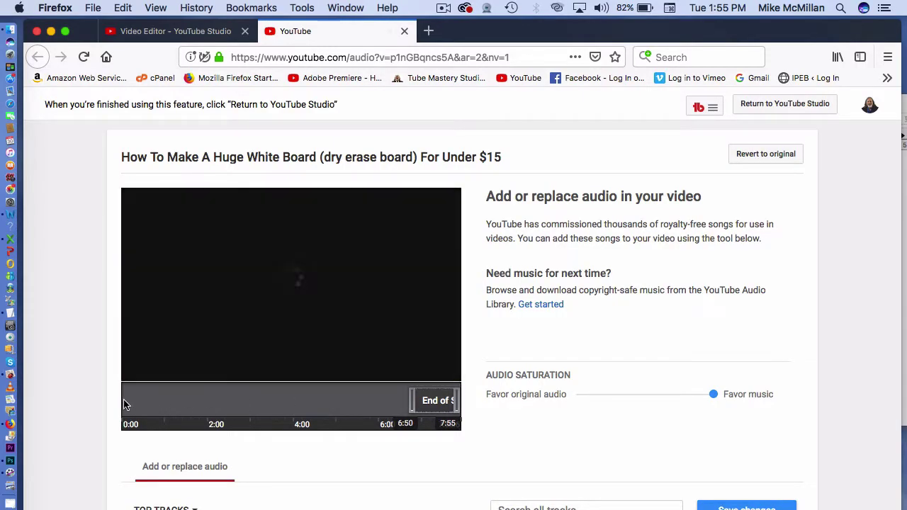
click(139, 372)
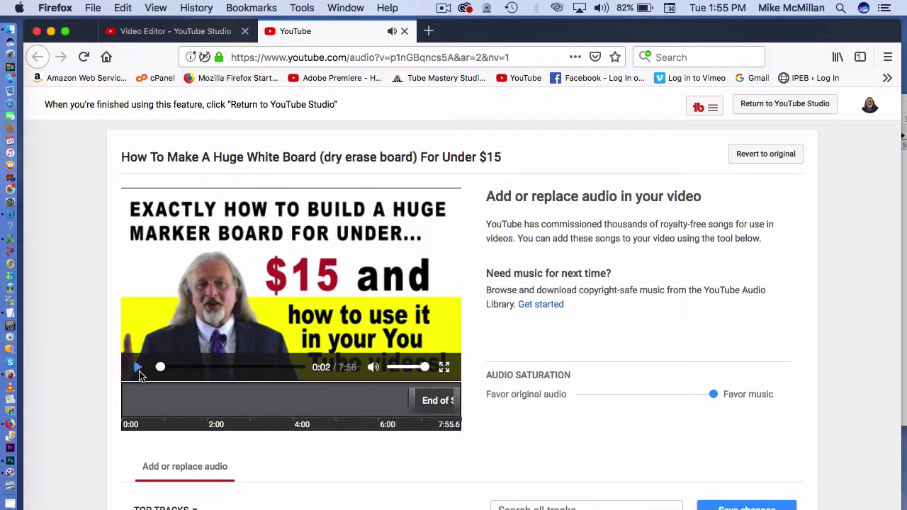
click(402, 275)
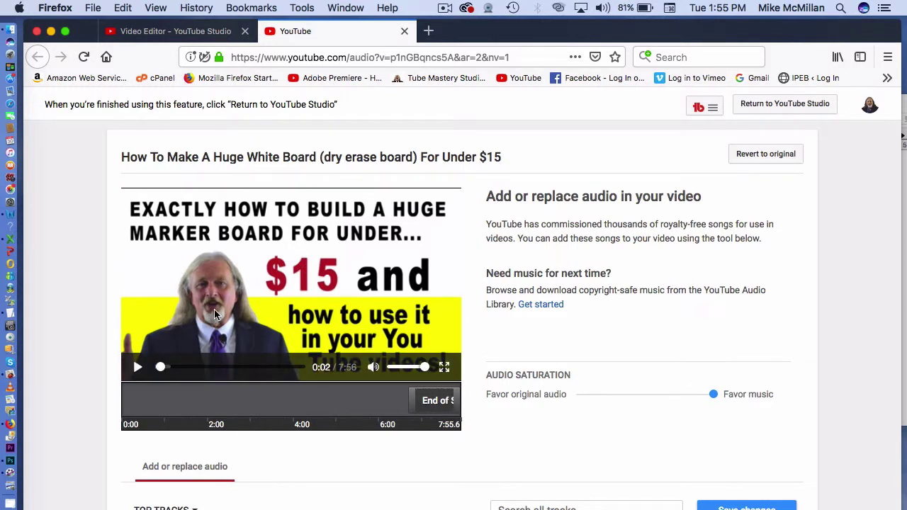
drag(437, 407, 180, 406)
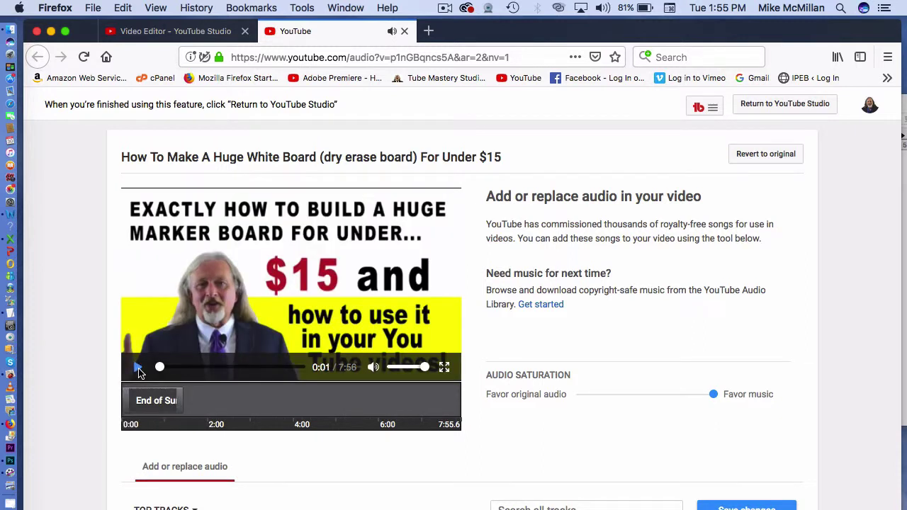
scroll(139, 374, down, 1)
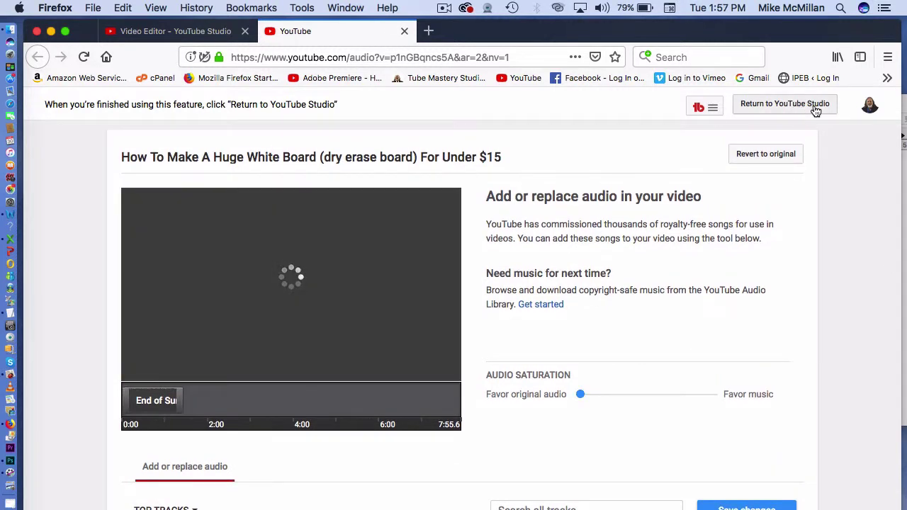
Return to YouTube Studio and confirm leaving the audio page.
click(816, 112)
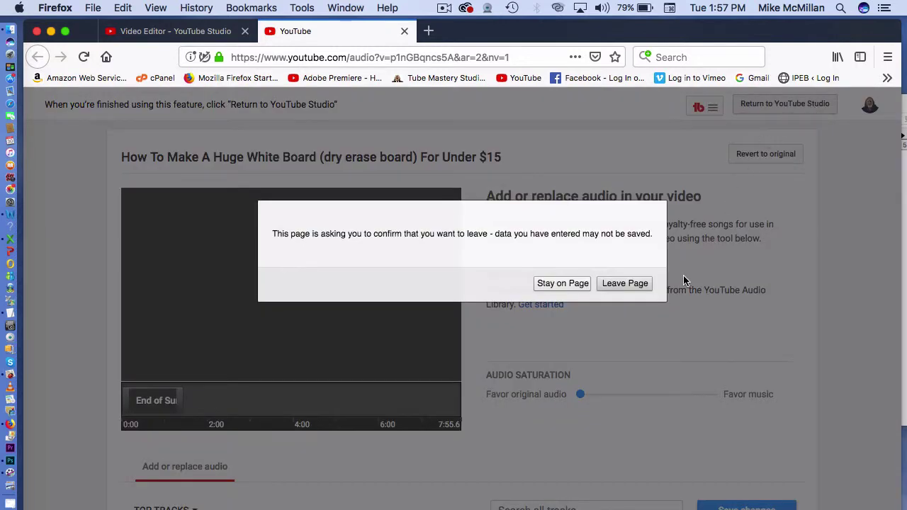
click(613, 283)
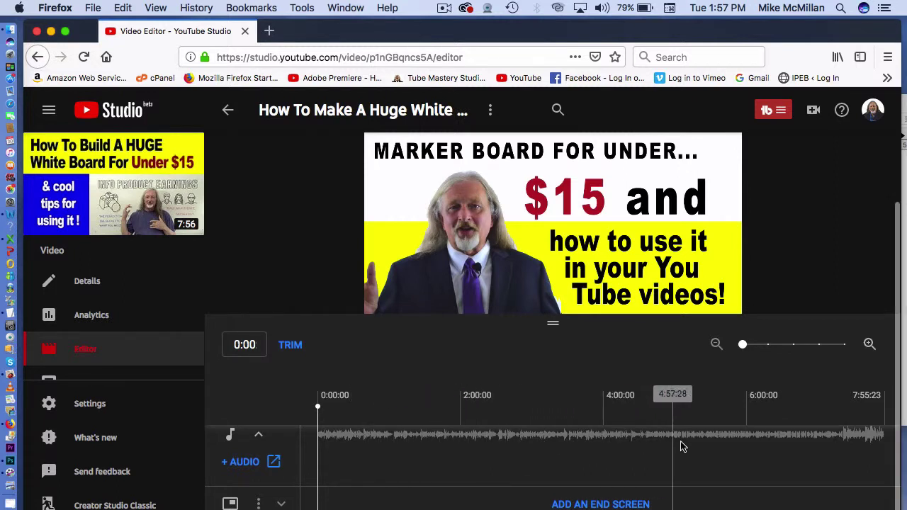
Move the playhead to about 4:21 in the video timeline and collapse the audio track.
click(576, 425)
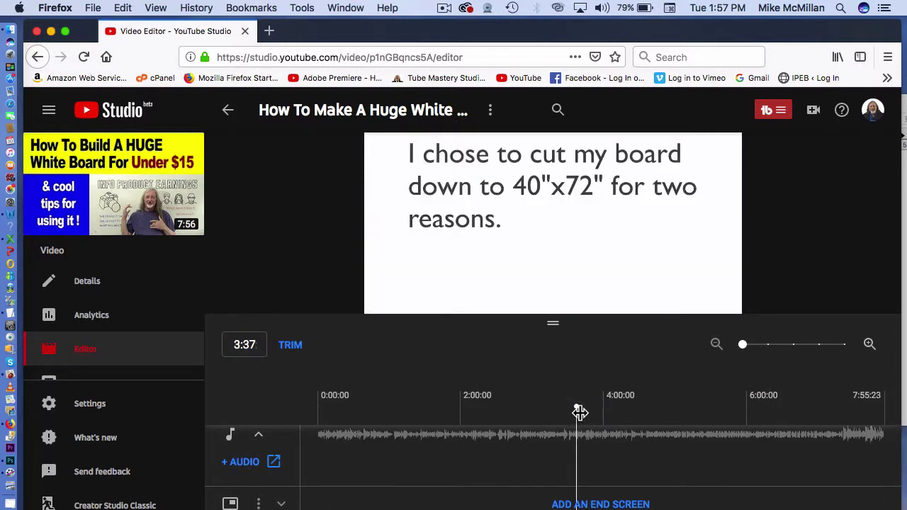
drag(579, 414, 633, 422)
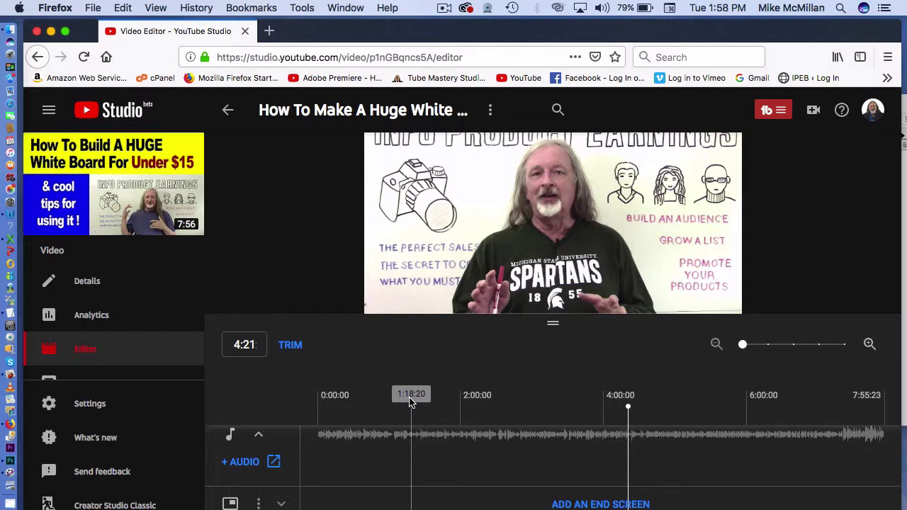
scroll(410, 403, down, 1)
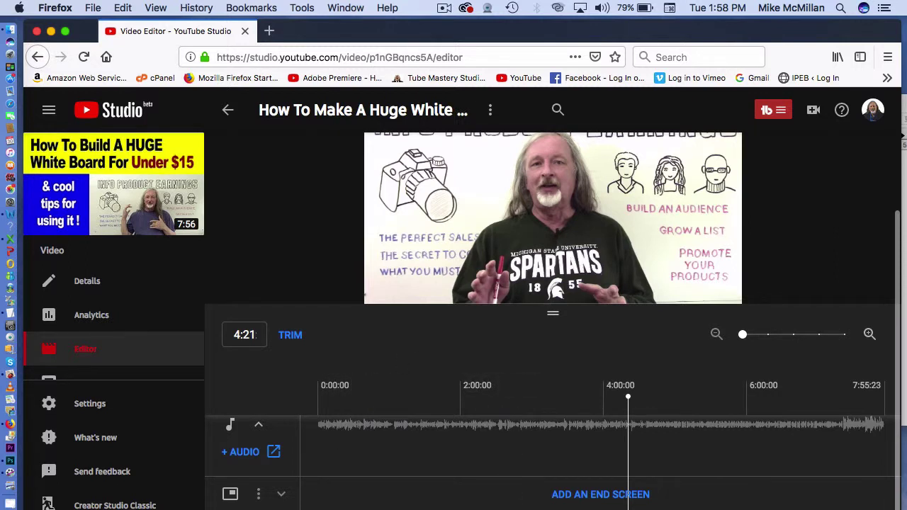
scroll(521, 425, up, 1)
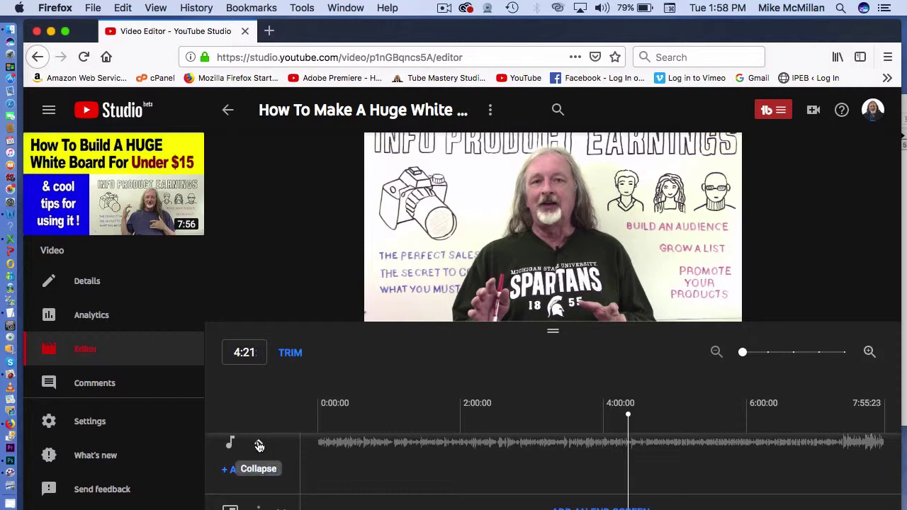
click(258, 443)
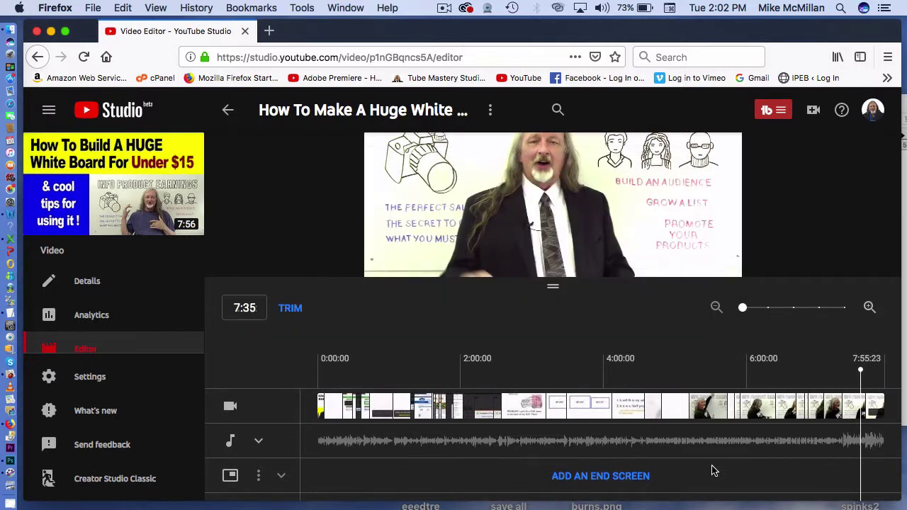
Add an end screen using the "1 video or playlist, 1 subscribe" template.
scroll(617, 442, up, 2)
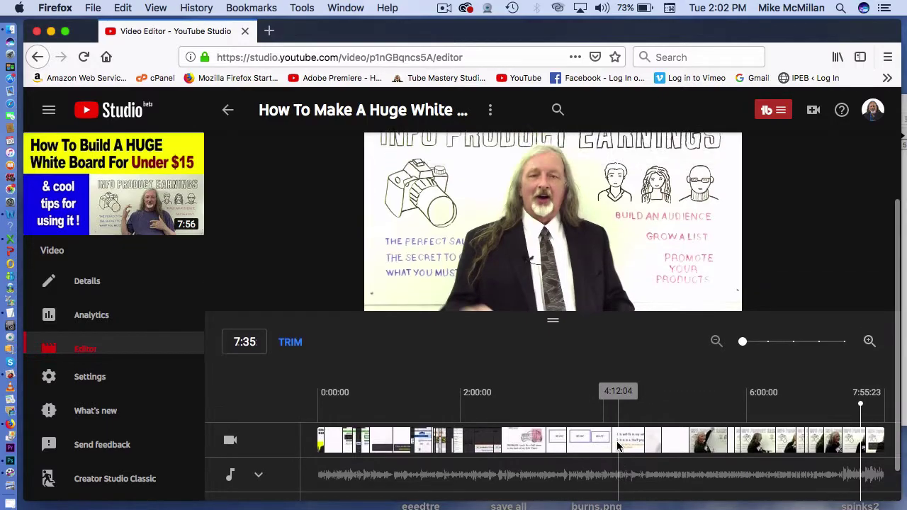
scroll(591, 439, down, 2)
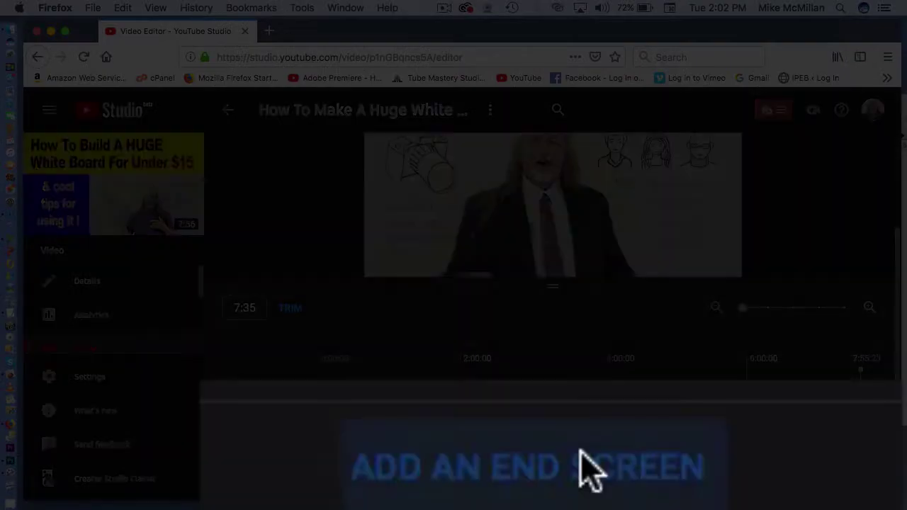
click(617, 477)
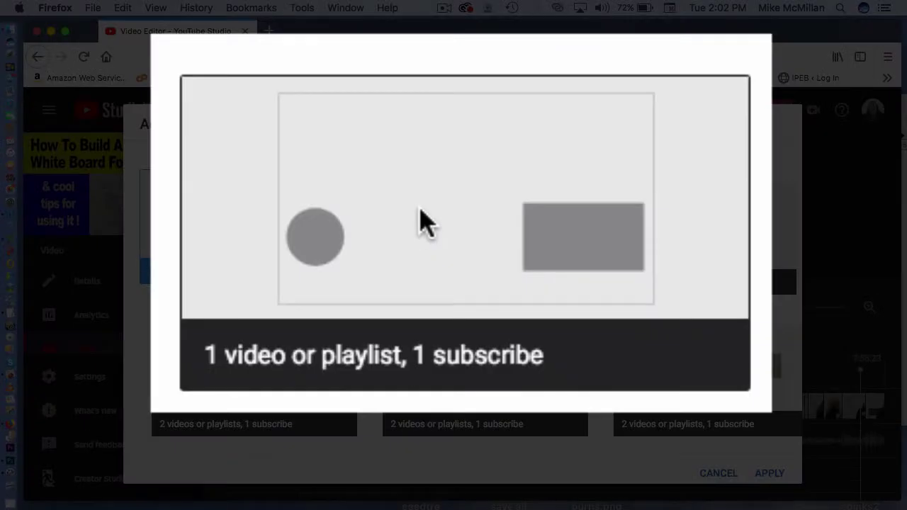
click(425, 225)
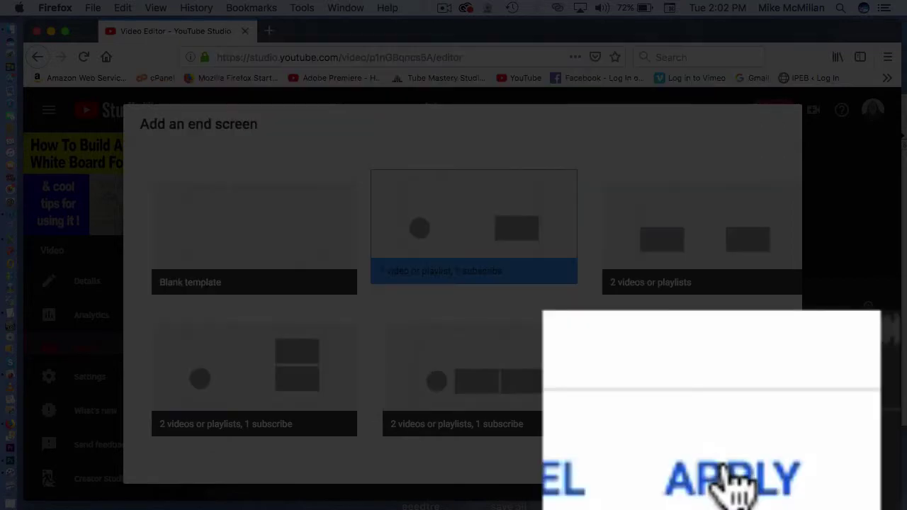
click(769, 472)
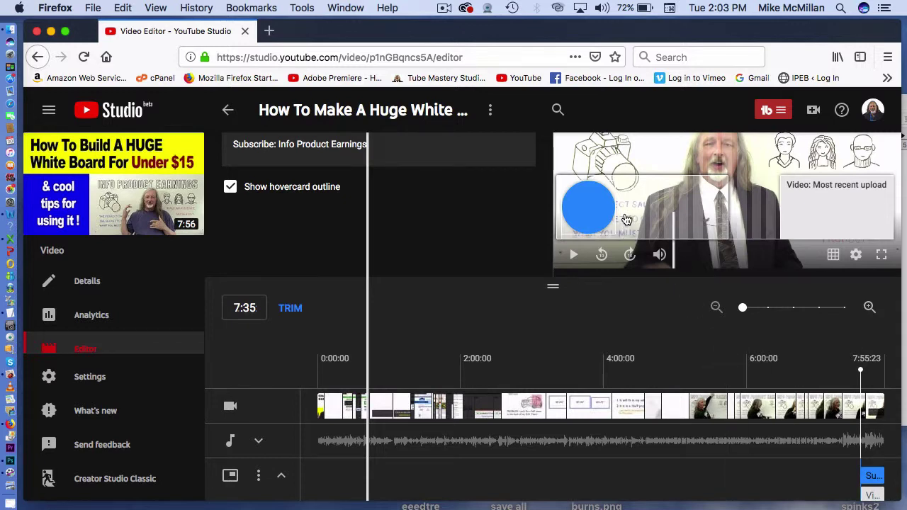
Reposition the end screen's subscribe element within the lower part of the video frame.
mouse_move(627, 220)
mouse_down()
mouse_move(659, 203)
mouse_move(681, 209)
mouse_move(632, 222)
mouse_up()
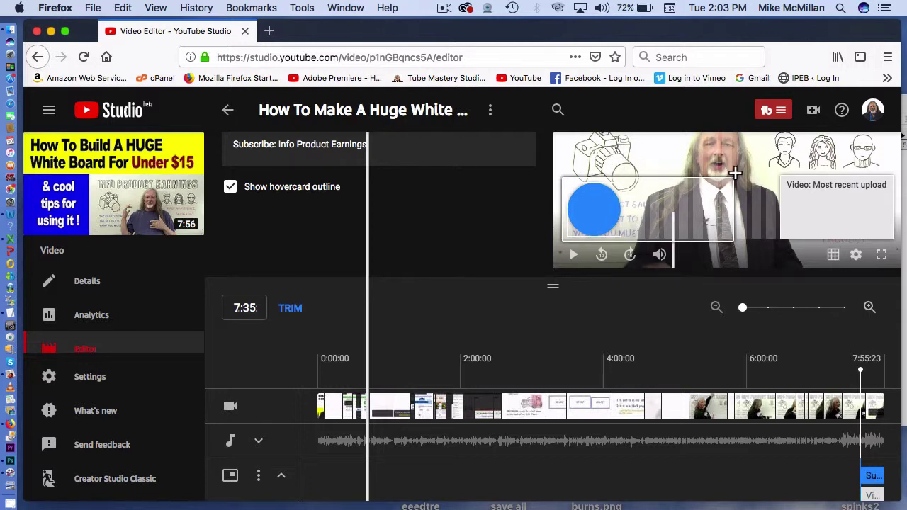
scroll(735, 172, up, 2)
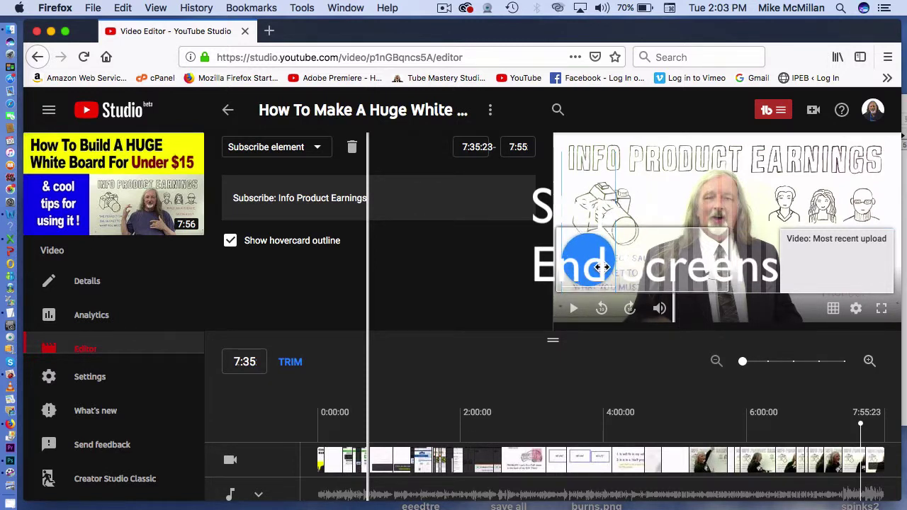
scroll(688, 411, down, 2)
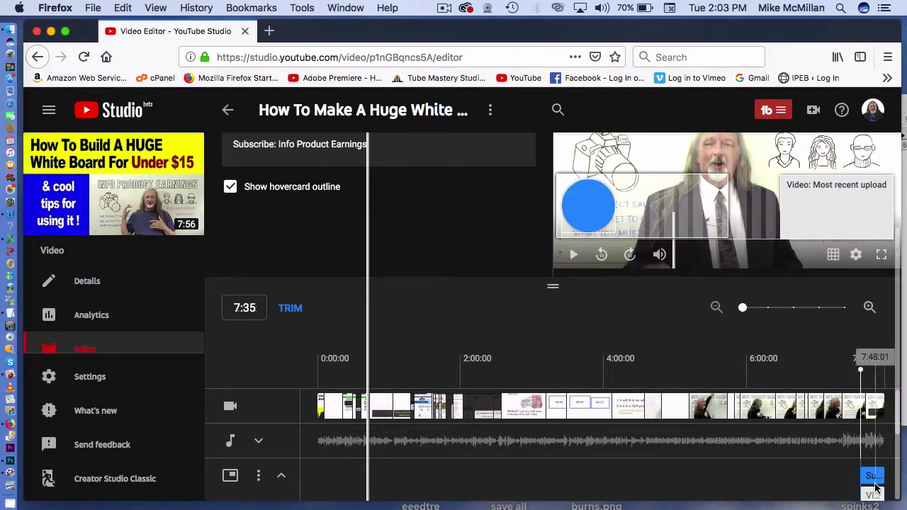
scroll(877, 487, up, 4)
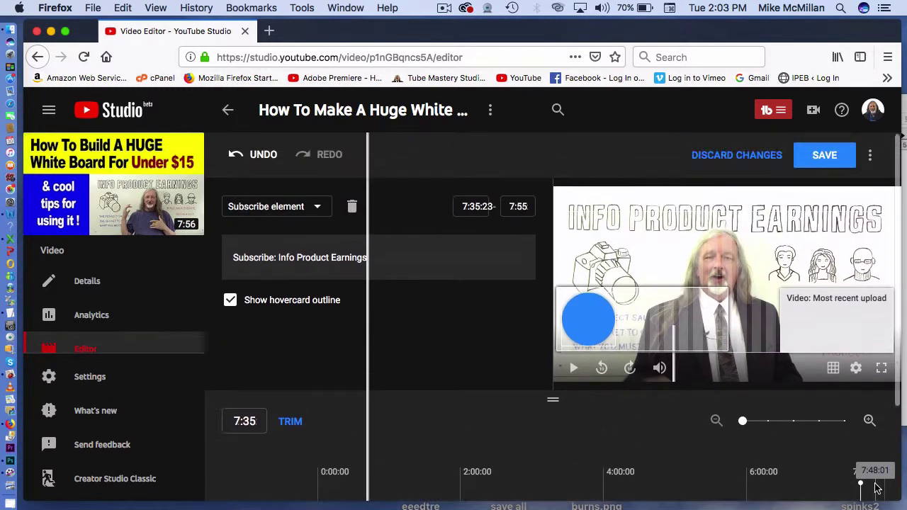
scroll(877, 488, down, 4)
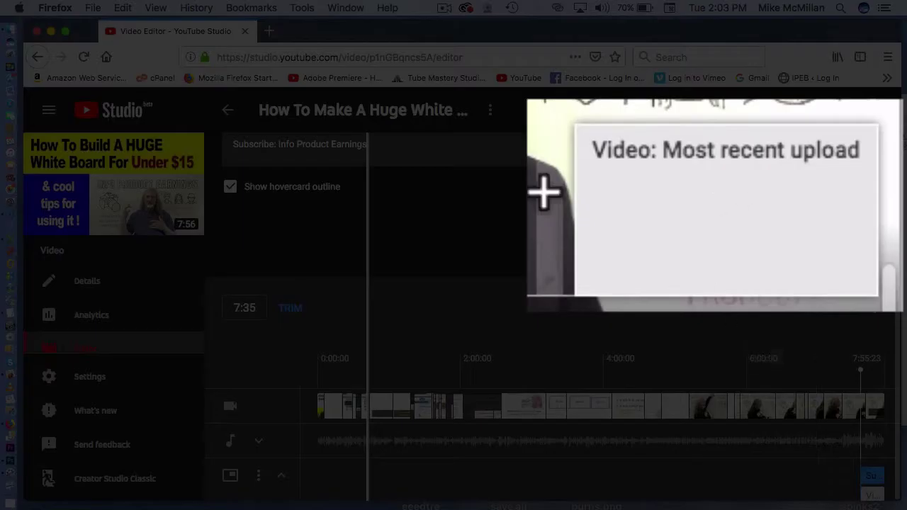
Set the end screen's video element to Best for viewer.
click(736, 200)
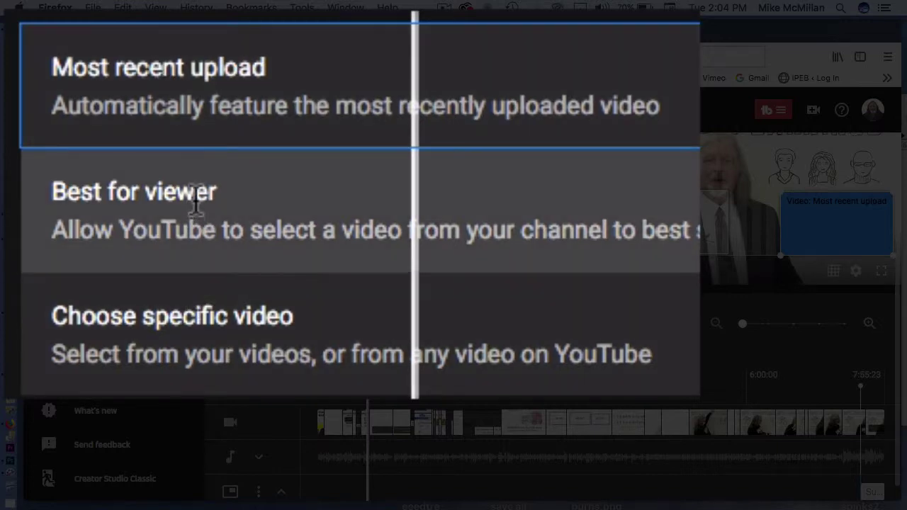
click(196, 207)
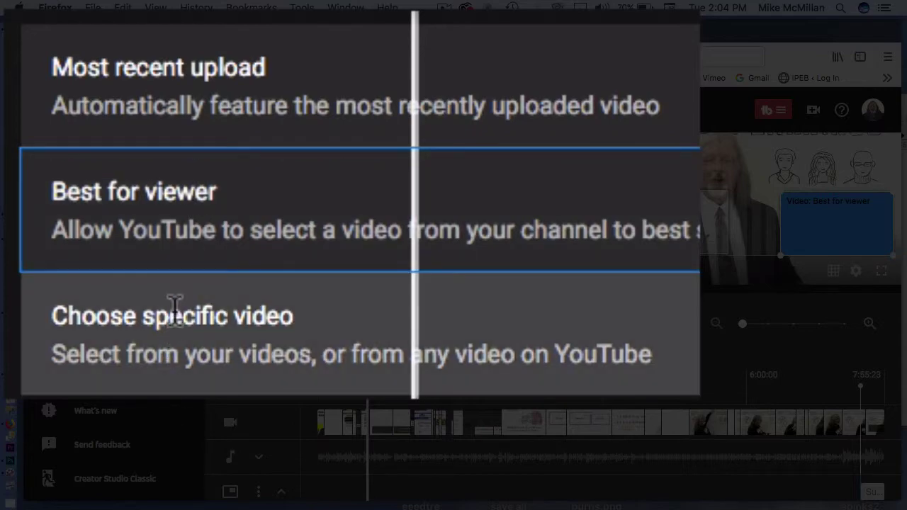
Set the end screen's video element to the specific channel video "Dry Erase Board Ideas".
click(175, 310)
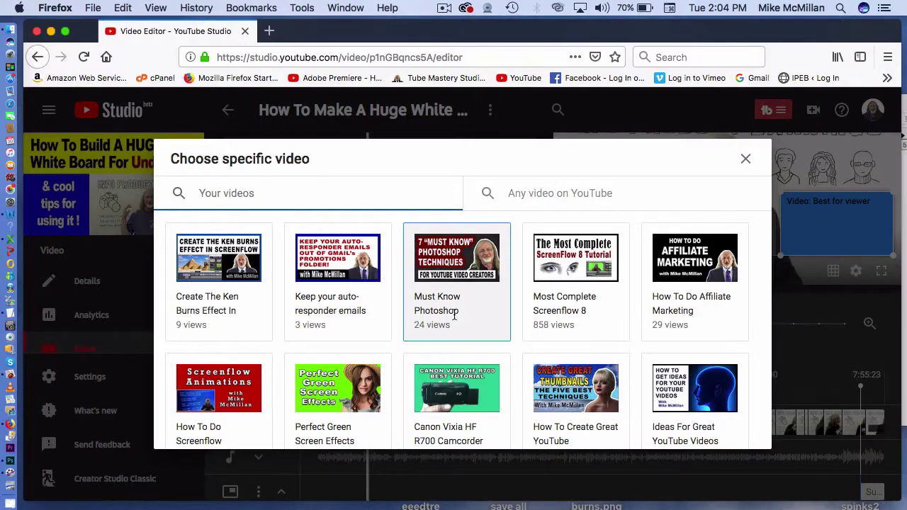
scroll(454, 315, down, 3)
scroll(454, 316, down, 3)
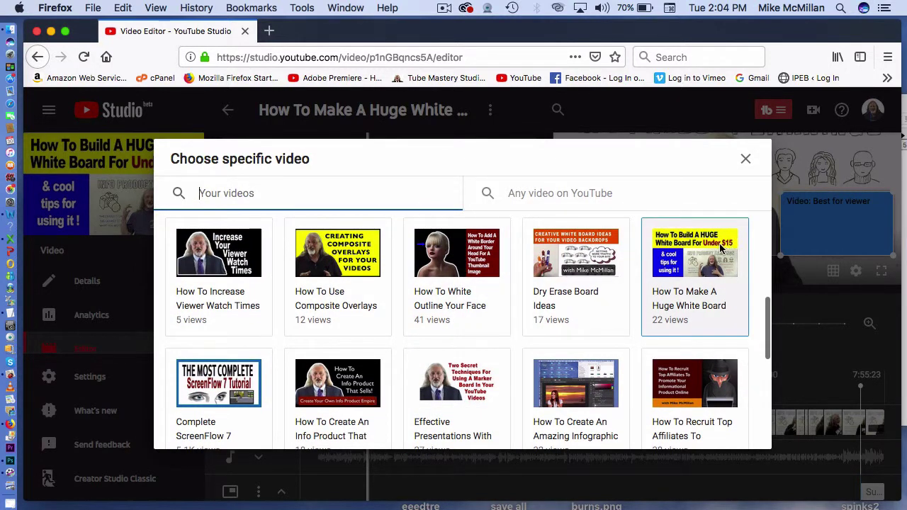
click(559, 243)
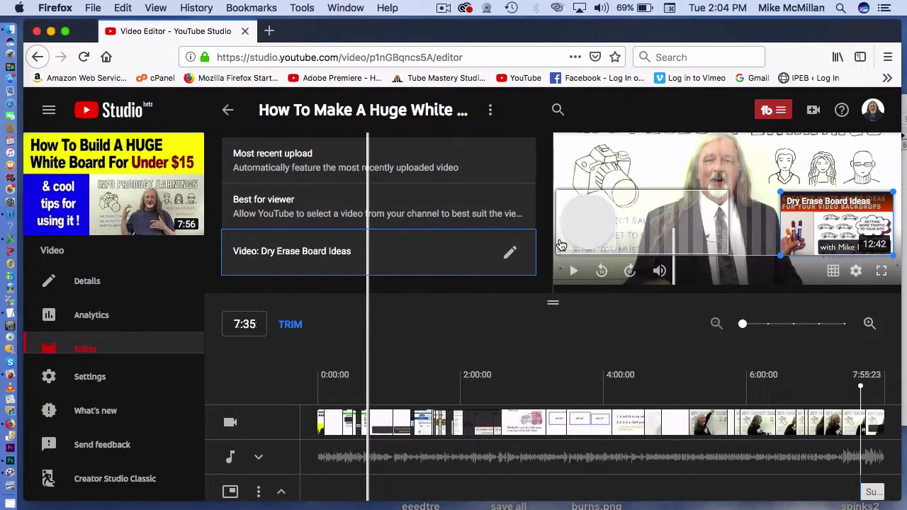
Move the end screen's video element up beside the presenter's head, above the lower drawings, and save the video changes.
mouse_move(866, 214)
mouse_down()
mouse_move(838, 168)
mouse_move(762, 142)
mouse_move(706, 141)
mouse_move(815, 216)
mouse_move(839, 201)
mouse_move(805, 176)
mouse_move(728, 171)
mouse_move(668, 190)
mouse_move(720, 213)
mouse_move(686, 207)
mouse_move(806, 193)
mouse_move(859, 156)
mouse_move(853, 212)
mouse_move(851, 199)
mouse_up()
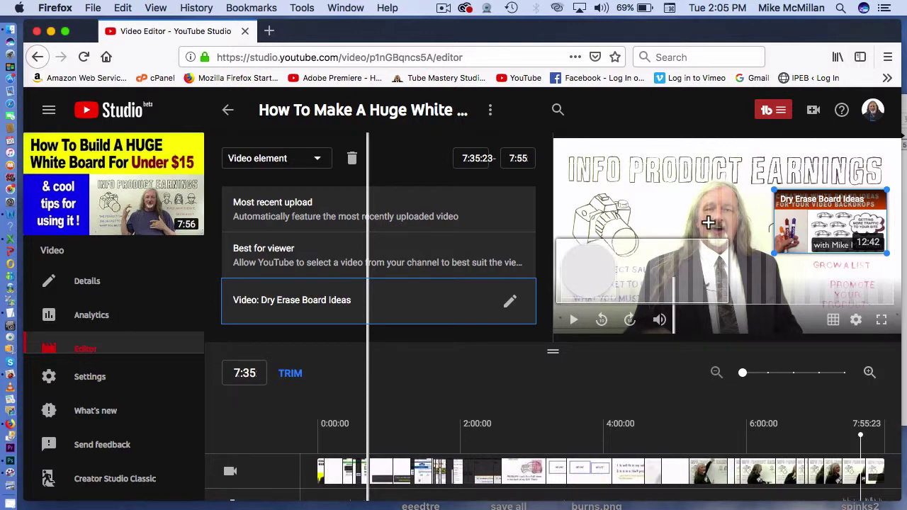
scroll(707, 226, down, 2)
scroll(706, 226, down, 1)
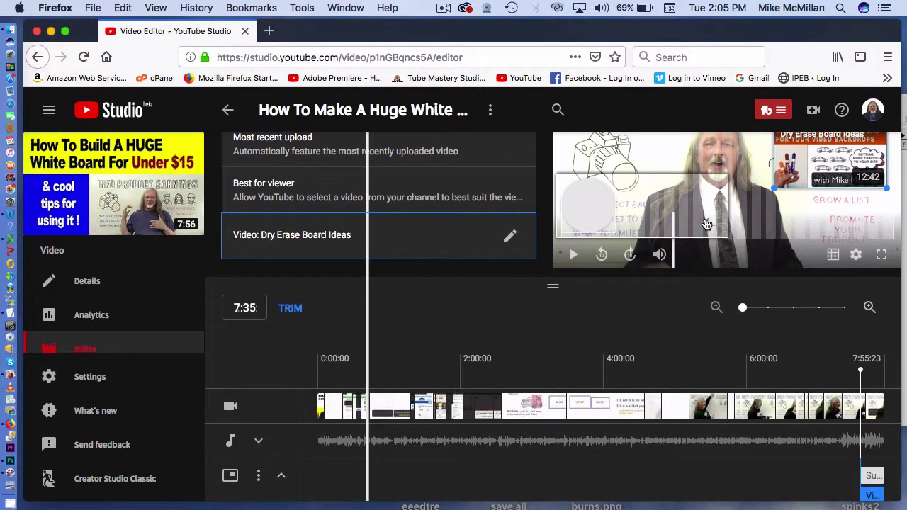
scroll(706, 225, up, 5)
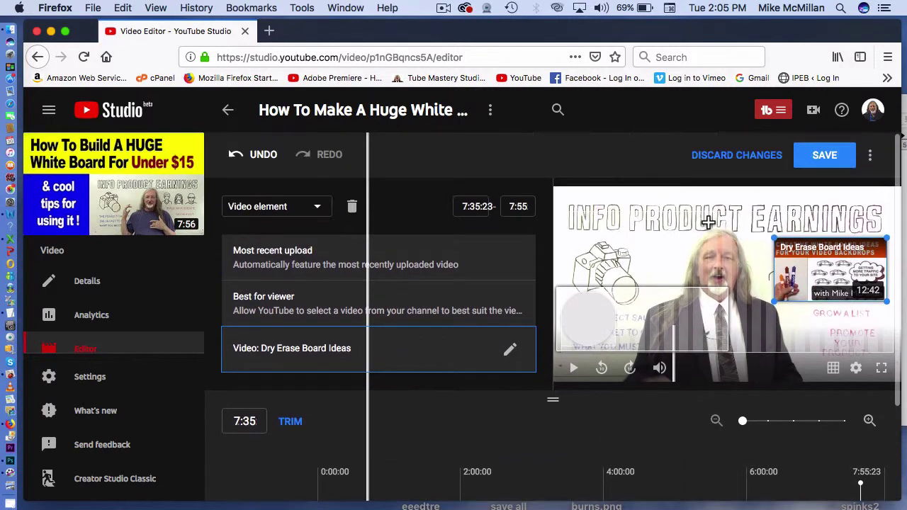
click(830, 156)
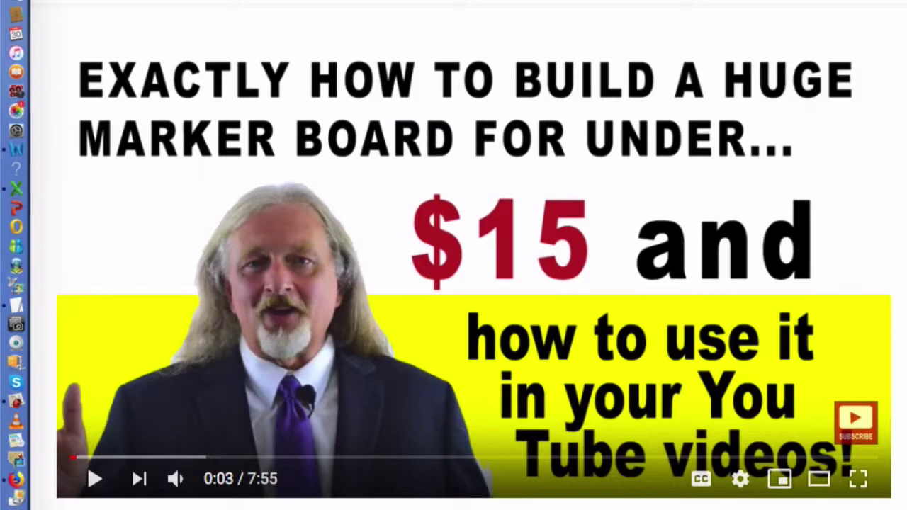
Play the published video, skip to its final seconds, pause at 7:53, and check the end screen's video and subscribe elements.
click(95, 479)
click(183, 458)
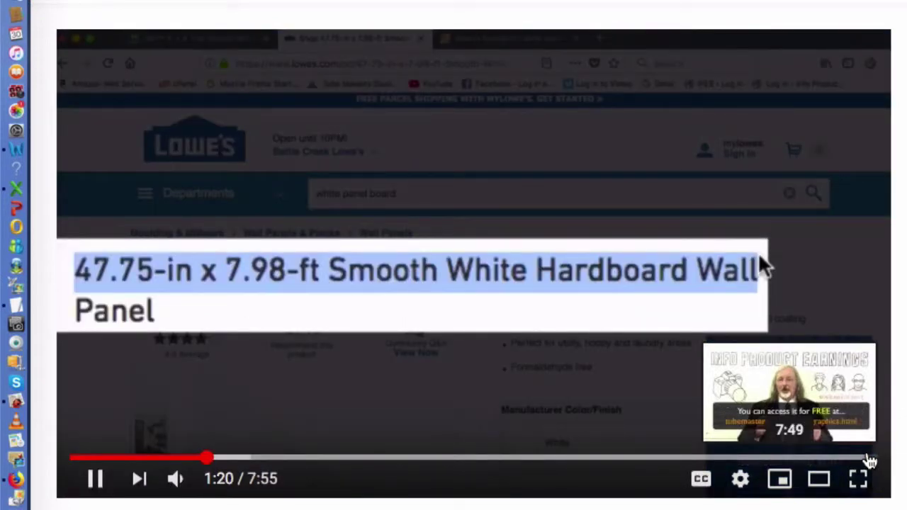
click(870, 459)
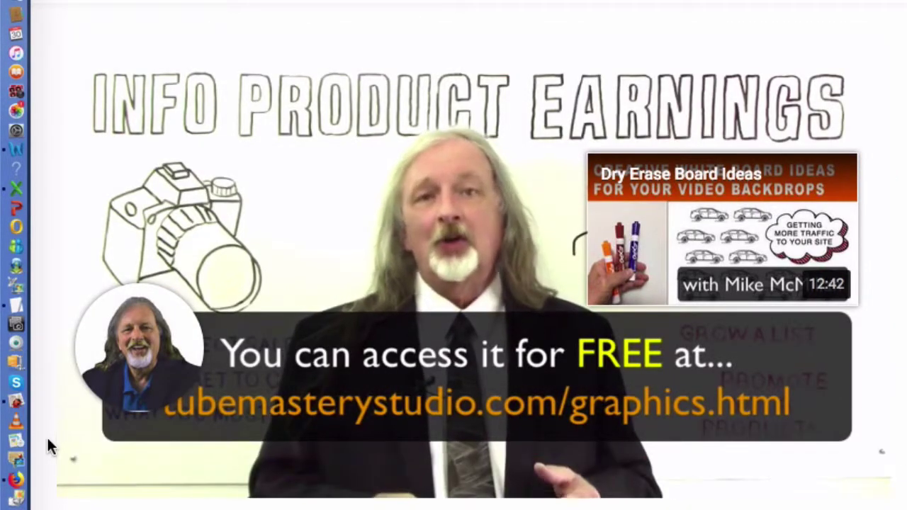
click(94, 479)
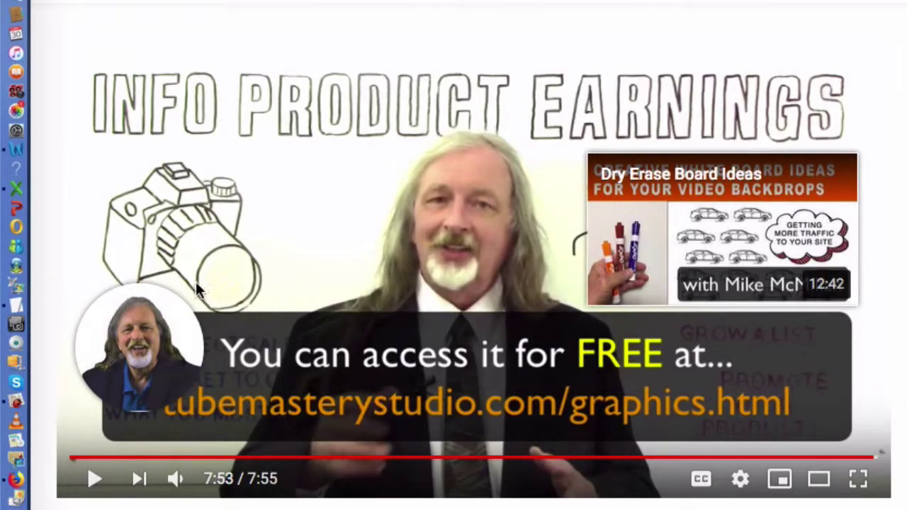
mouse_move(112, 350)
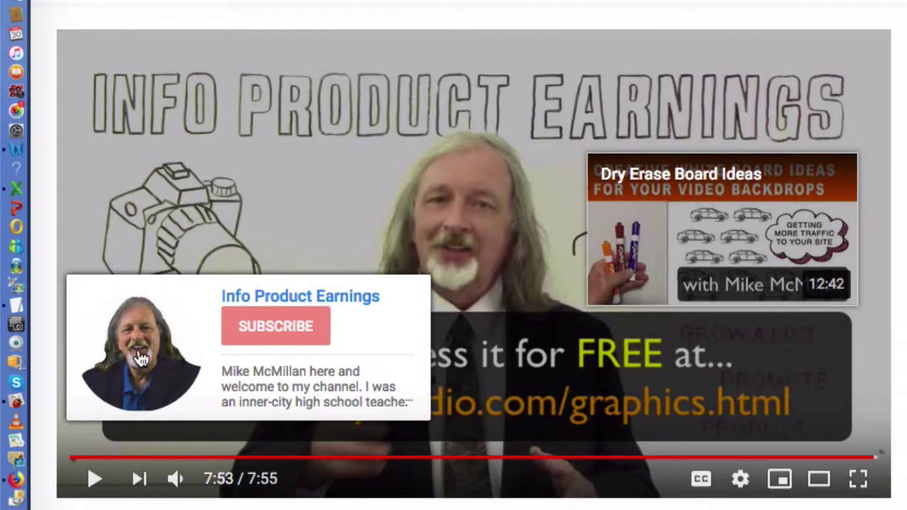